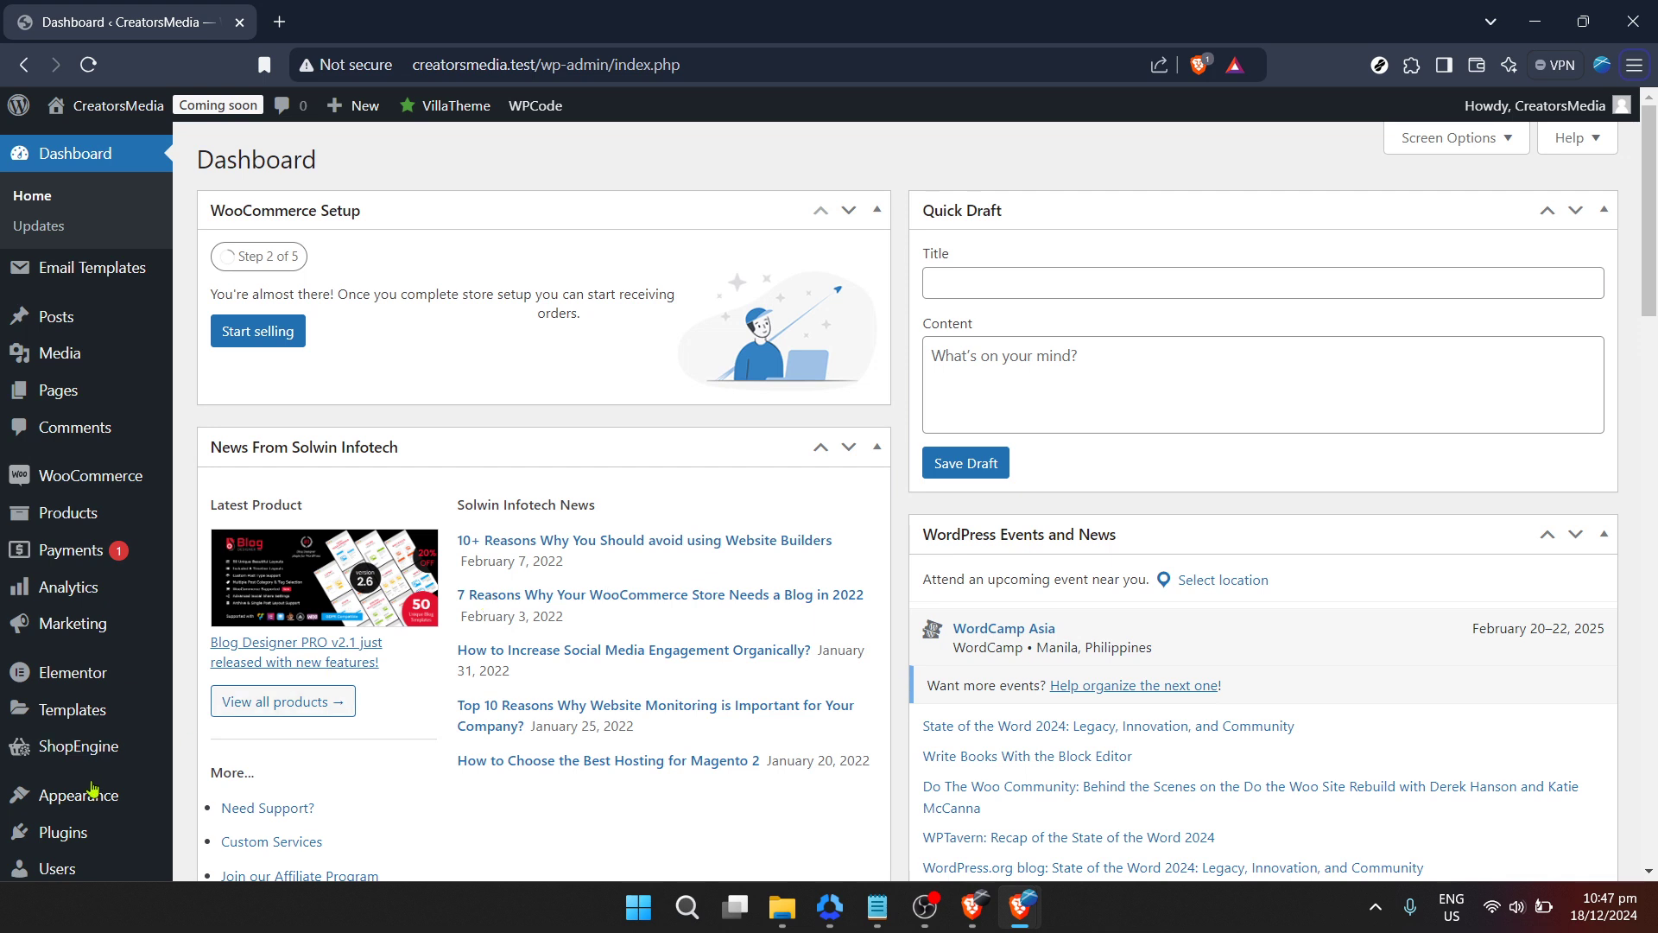
{"action": "mouse_move", "coordinate": [89, 832]}
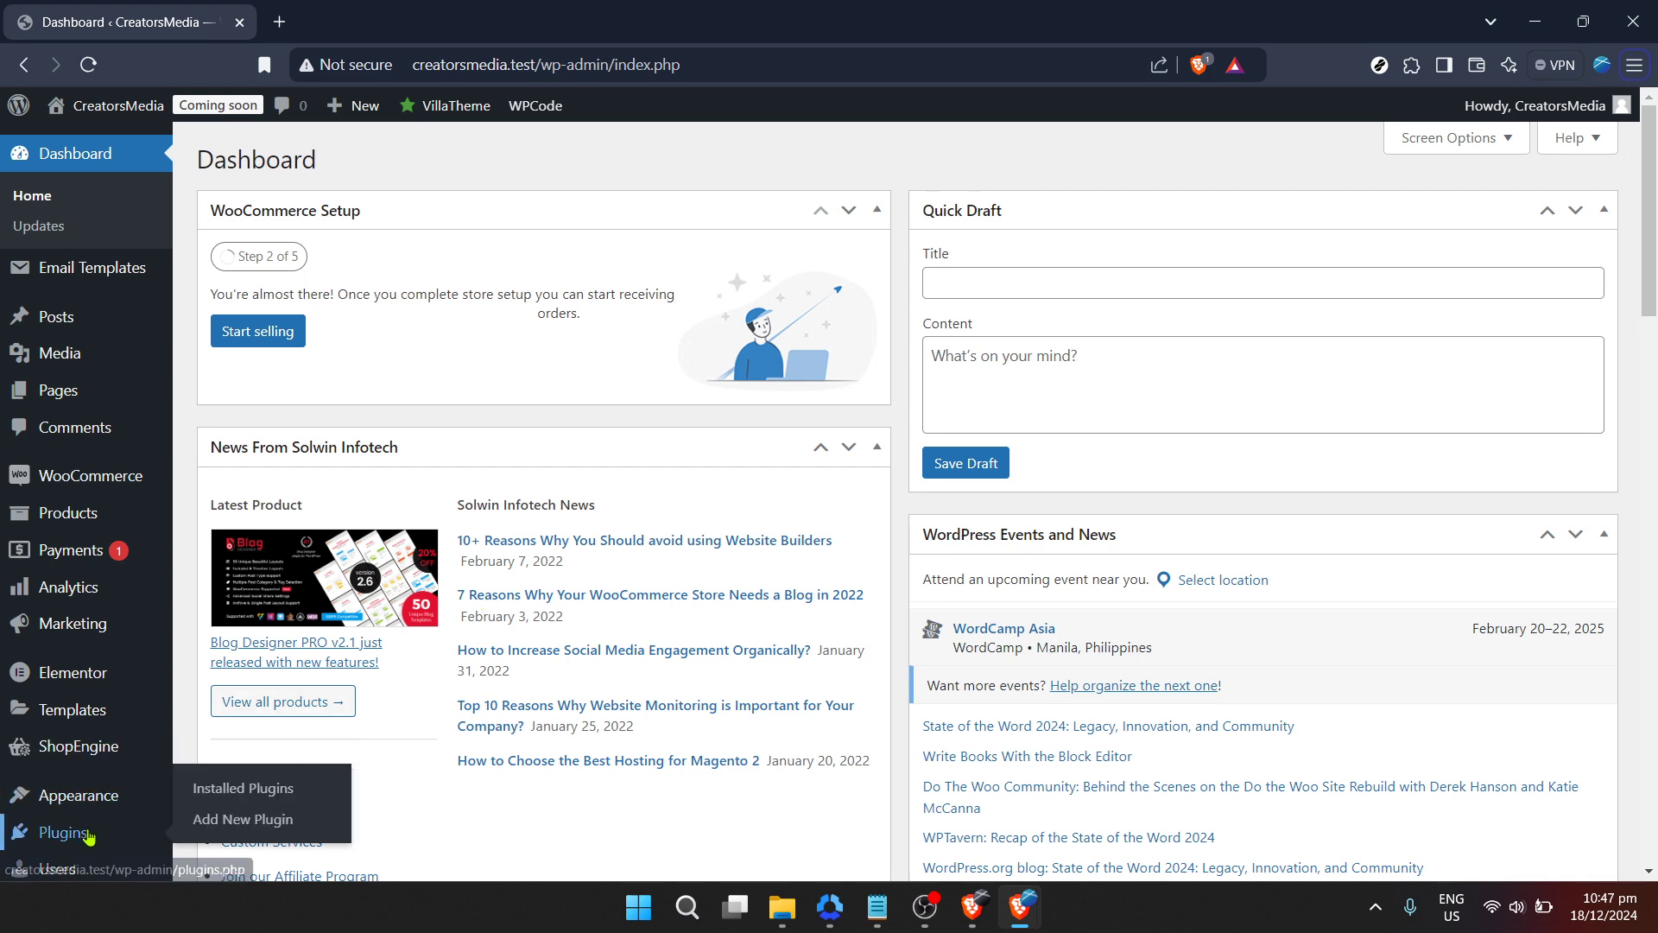
{"action": "left_click", "coordinate": [229, 821]}
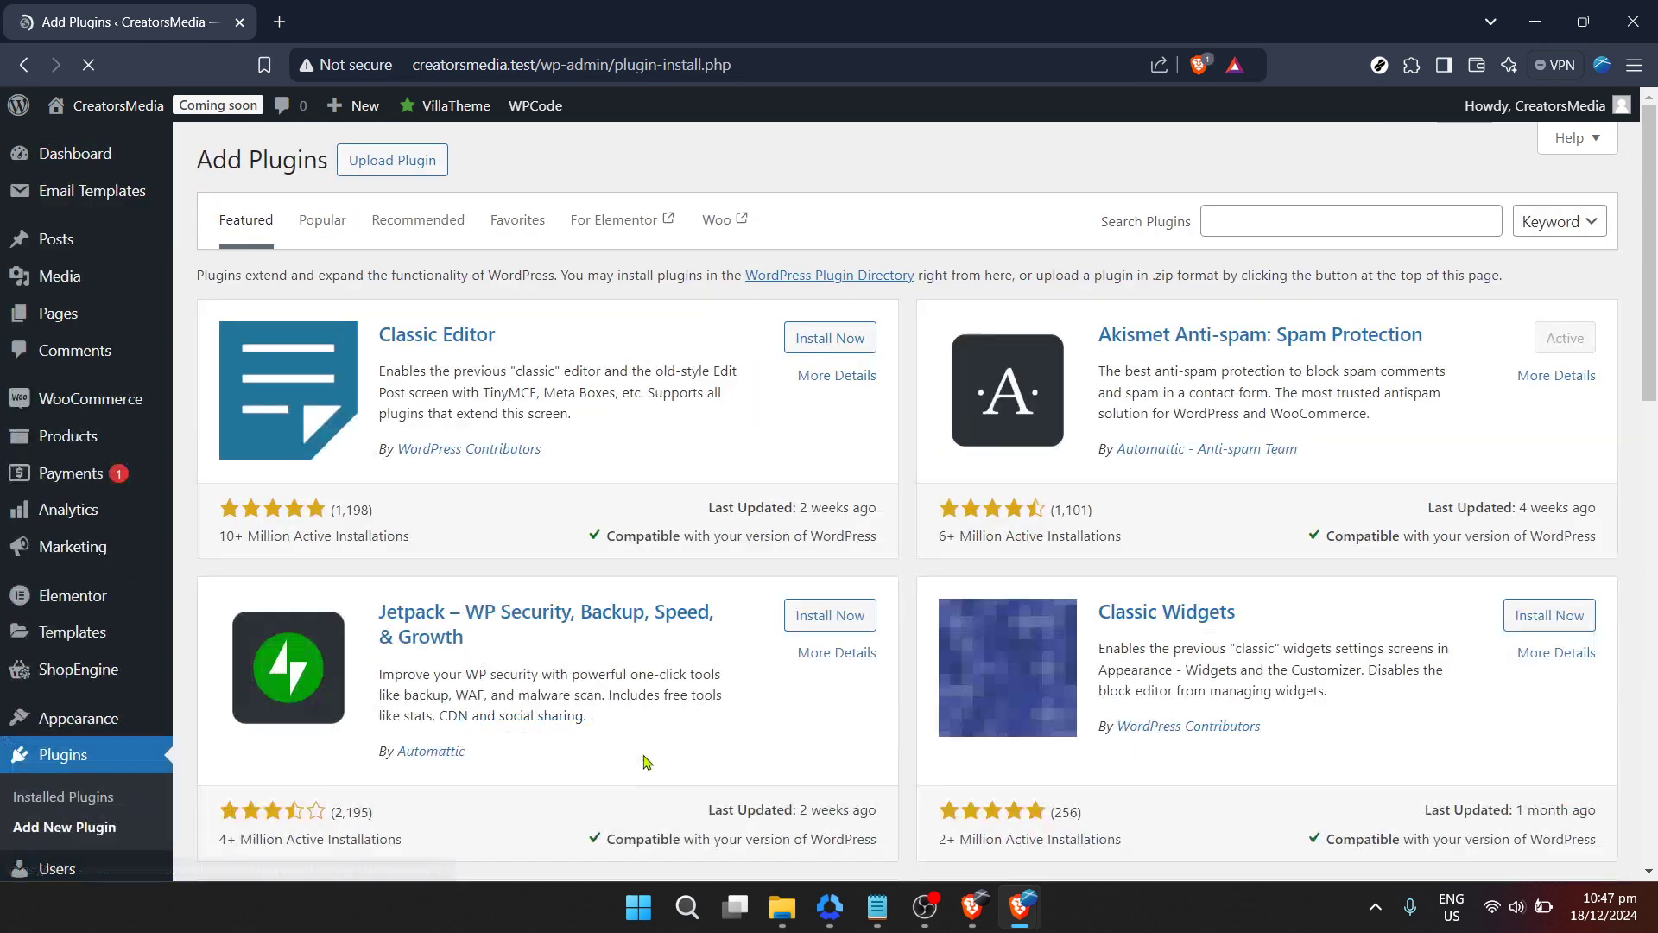
{"action": "left_click", "coordinate": [1285, 222]}
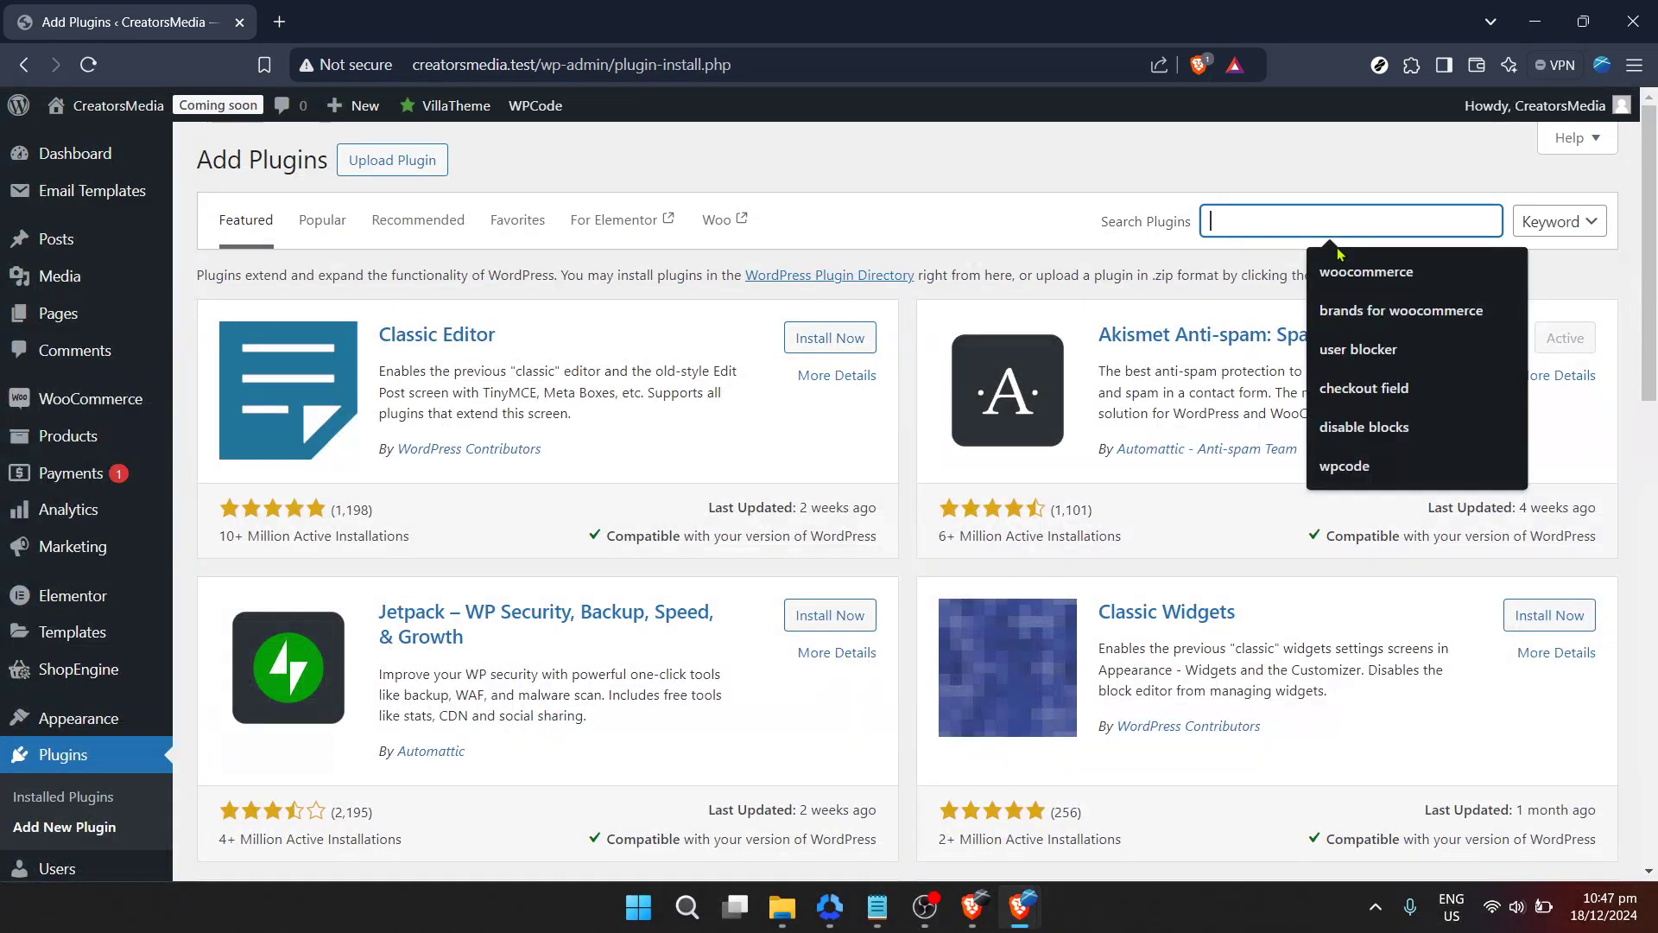
{"action": "left_click", "coordinate": [1401, 324]}
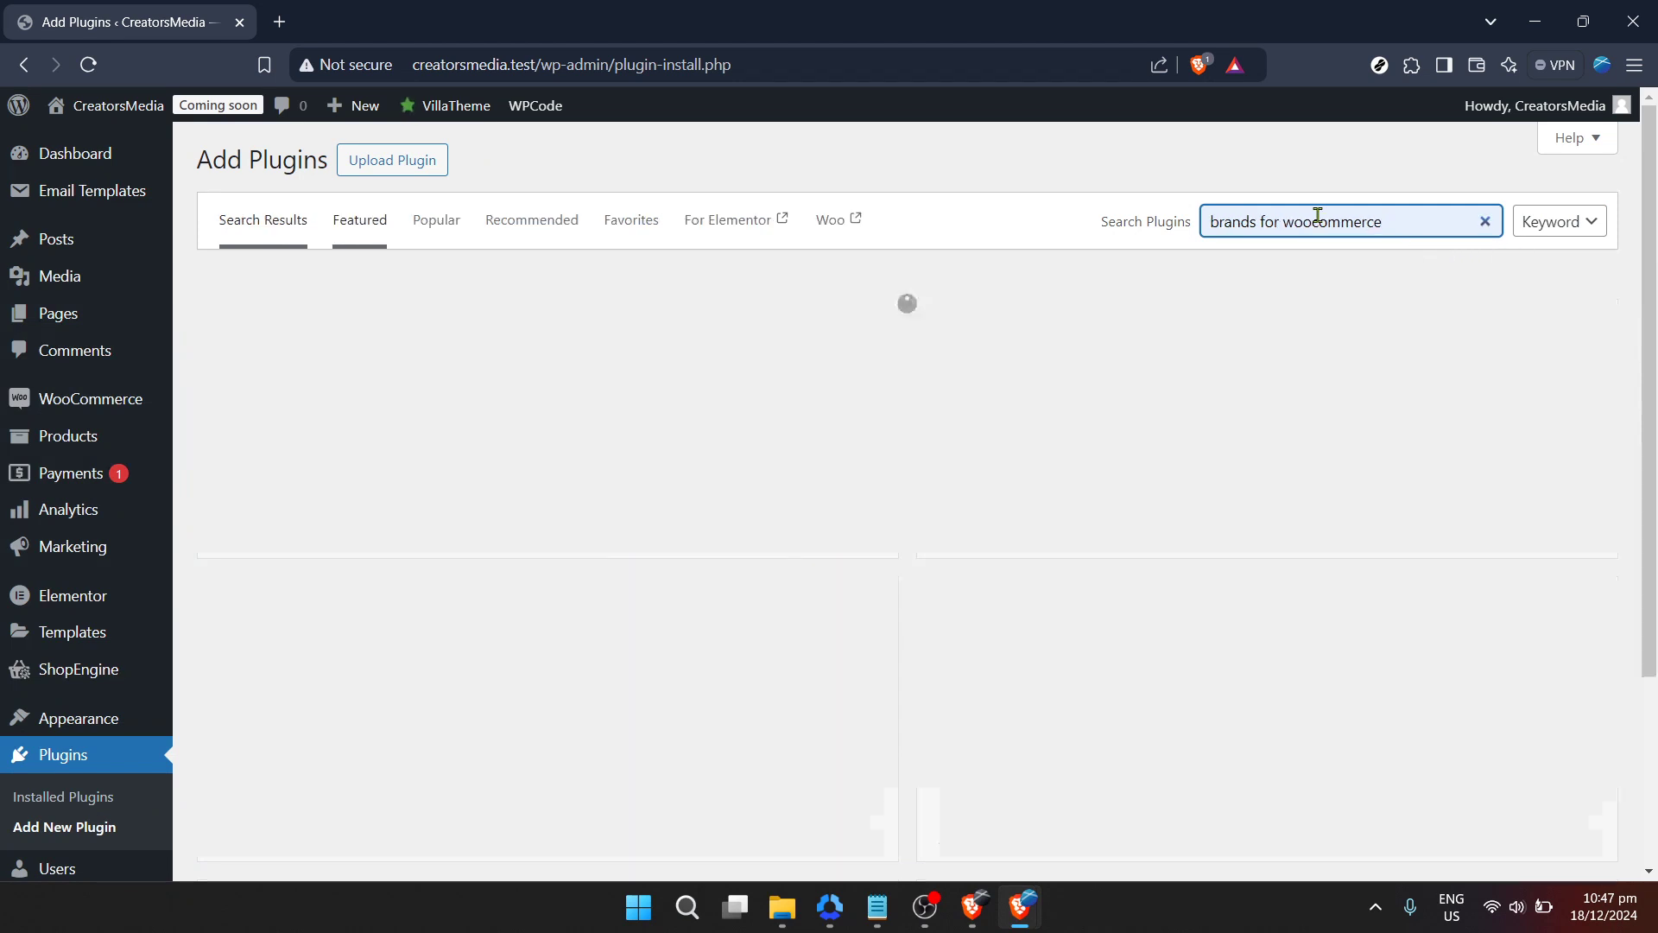
{"action": "triple_click", "coordinate": [1315, 217]}
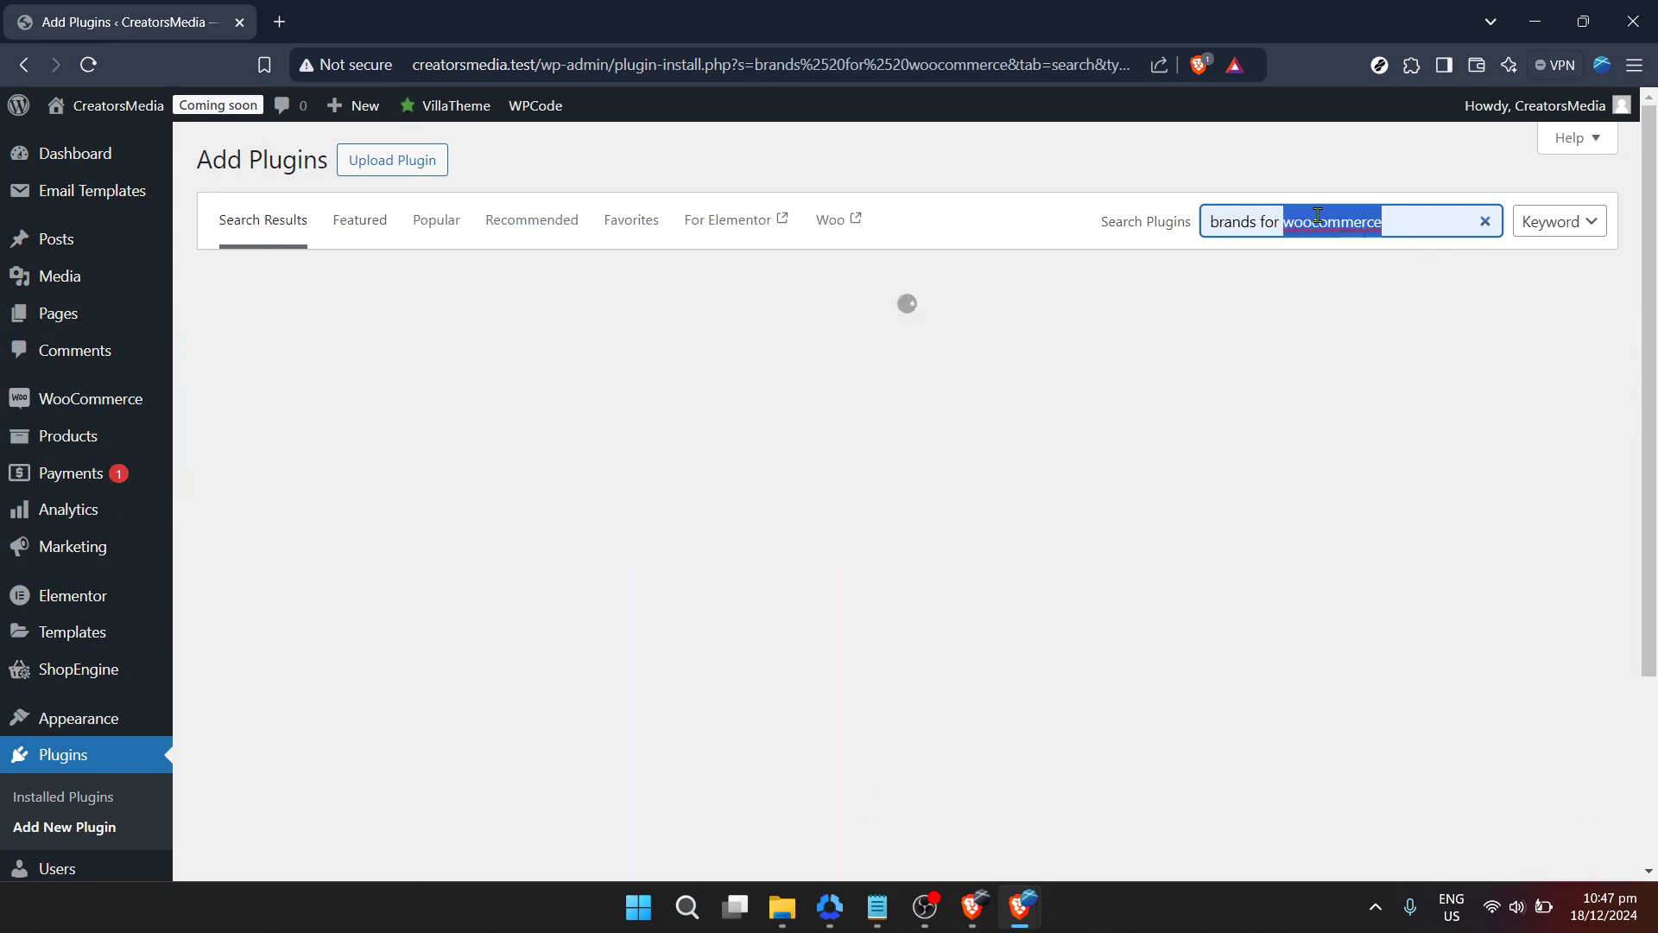
{"action": "key", "text": "BackSpace"}
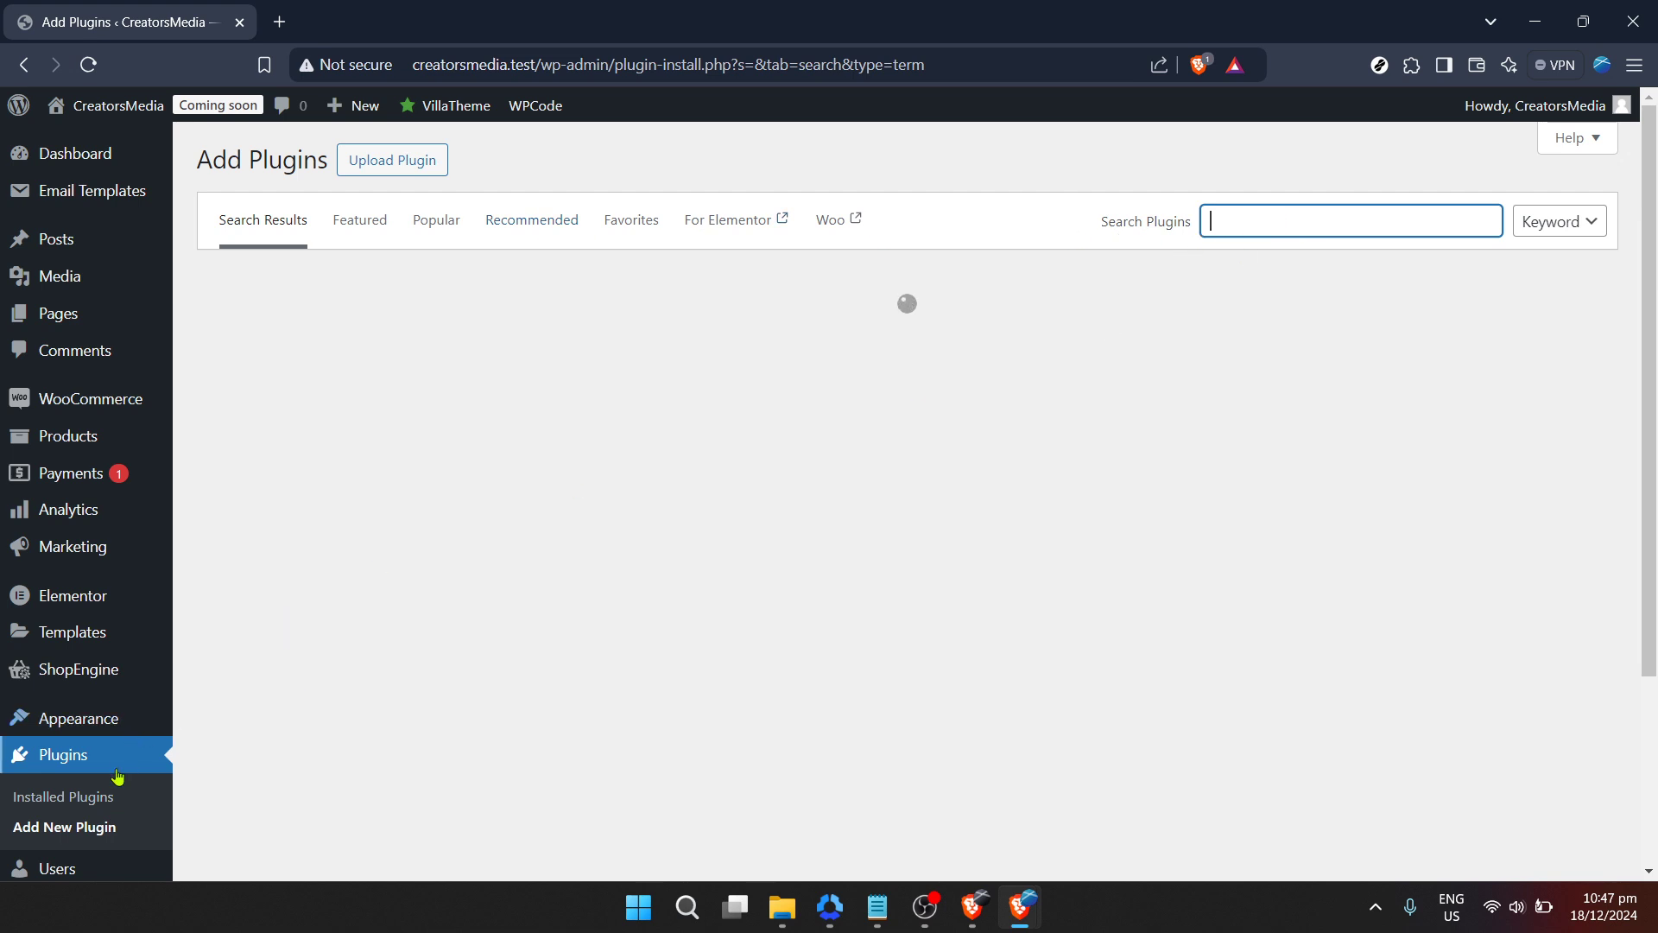
{"action": "scroll", "coordinate": [108, 799], "scroll_direction": "down", "scroll_amount": 1}
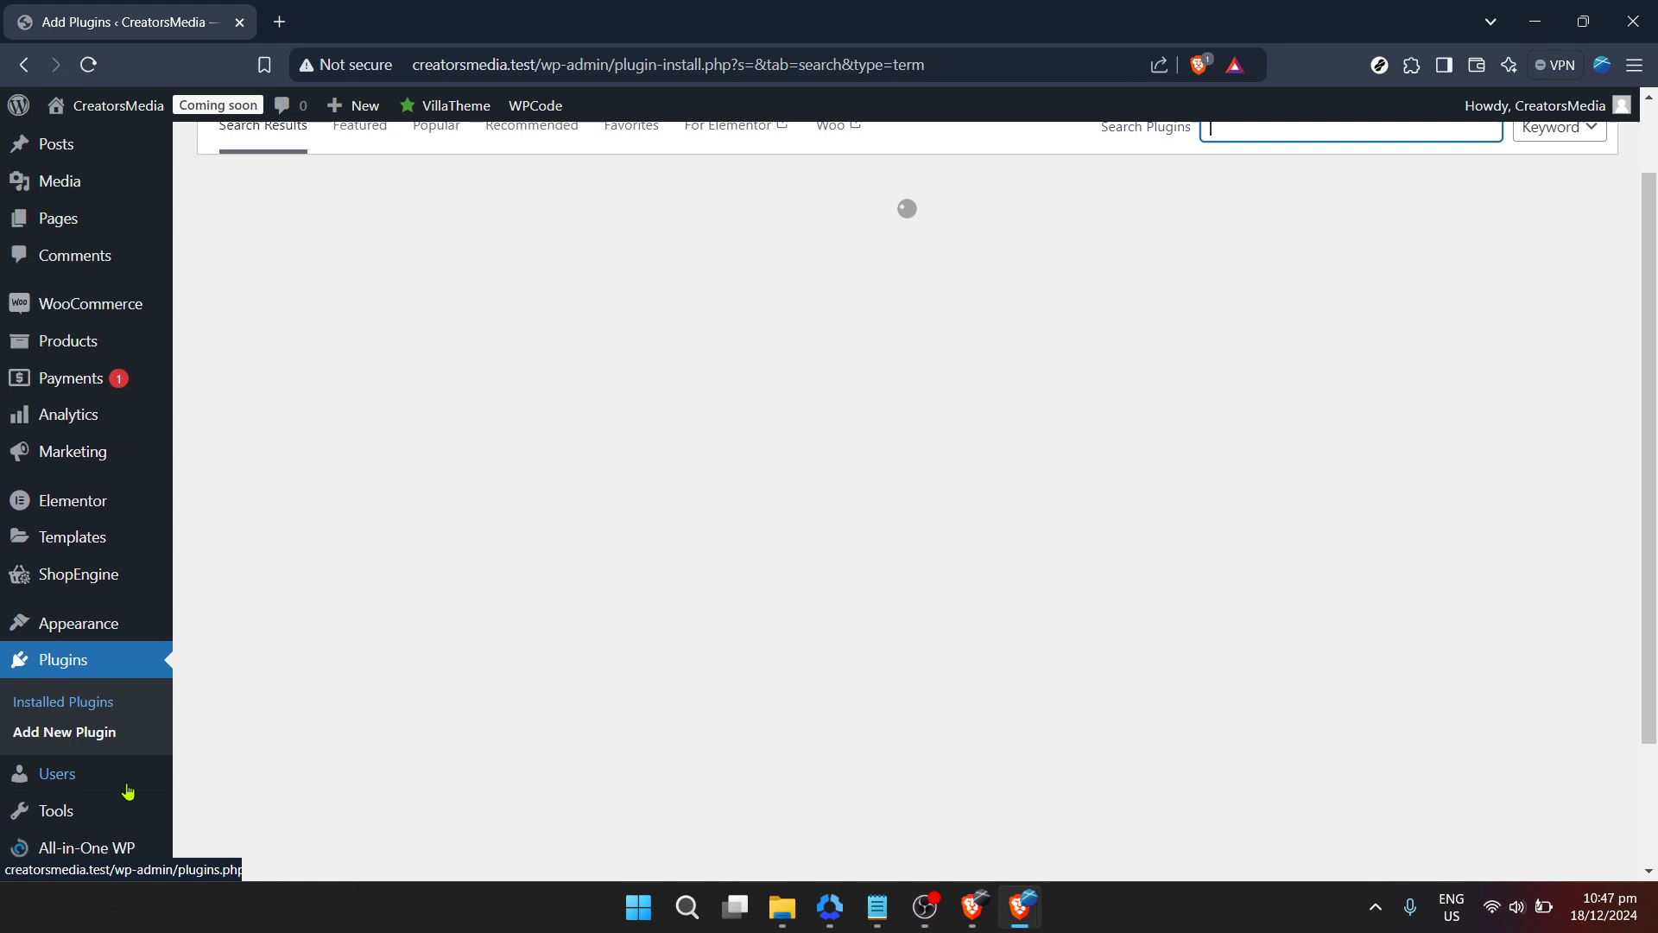
{"action": "mouse_move", "coordinate": [159, 771]}
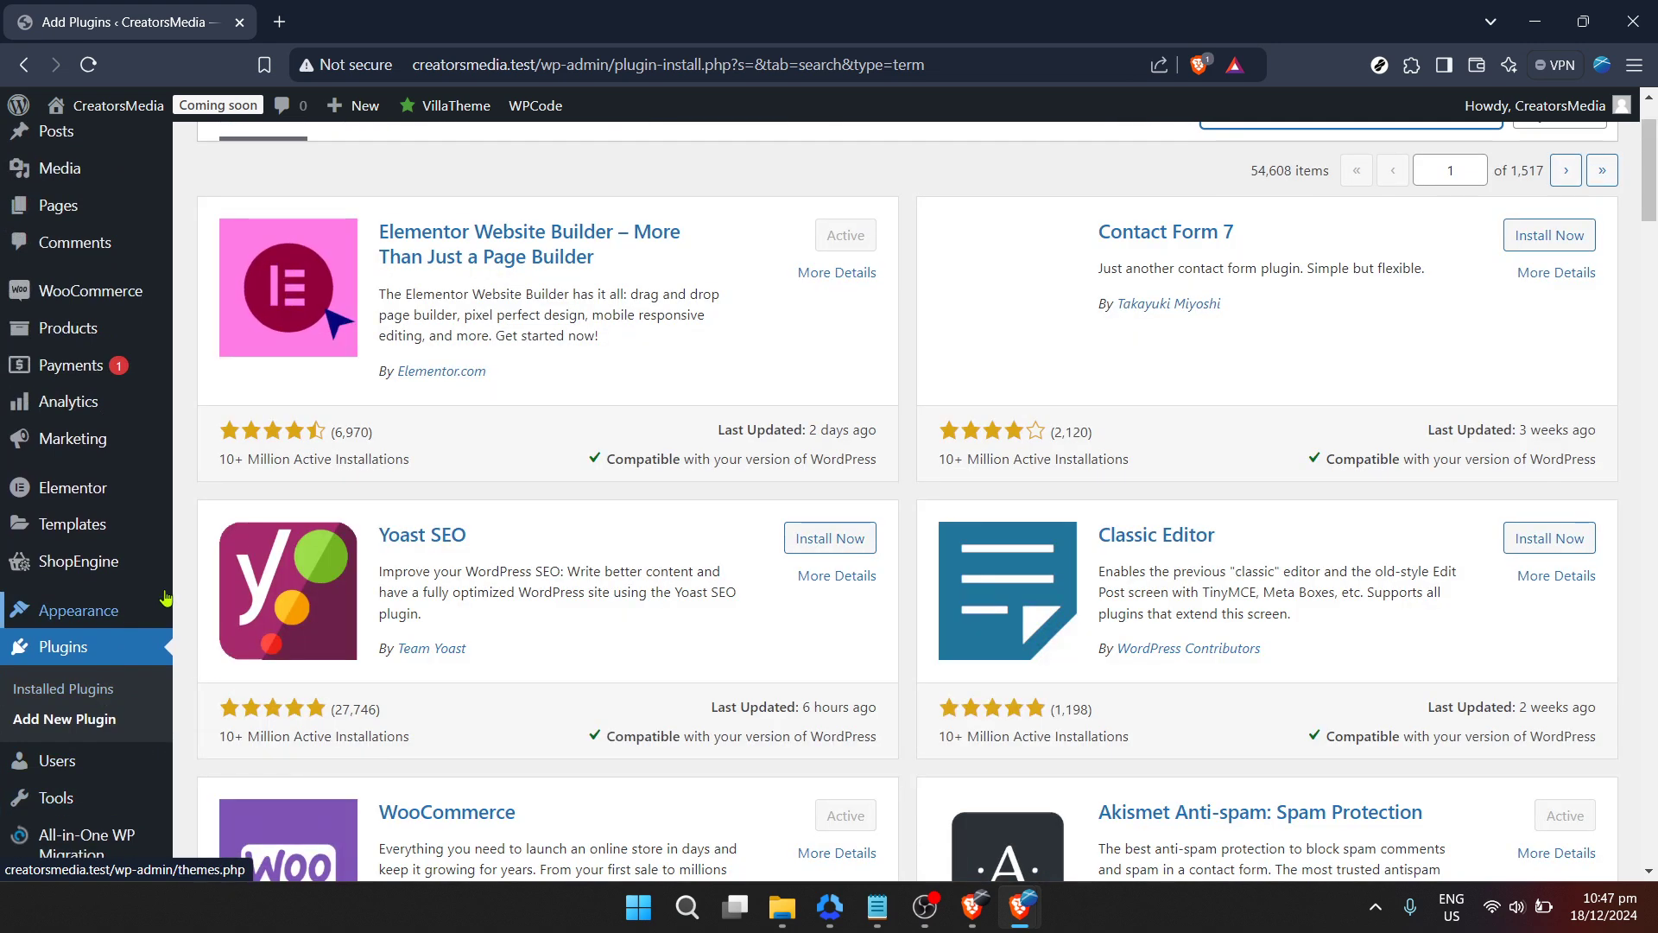
{"action": "scroll", "coordinate": [869, 498], "scroll_direction": "up", "scroll_amount": 1}
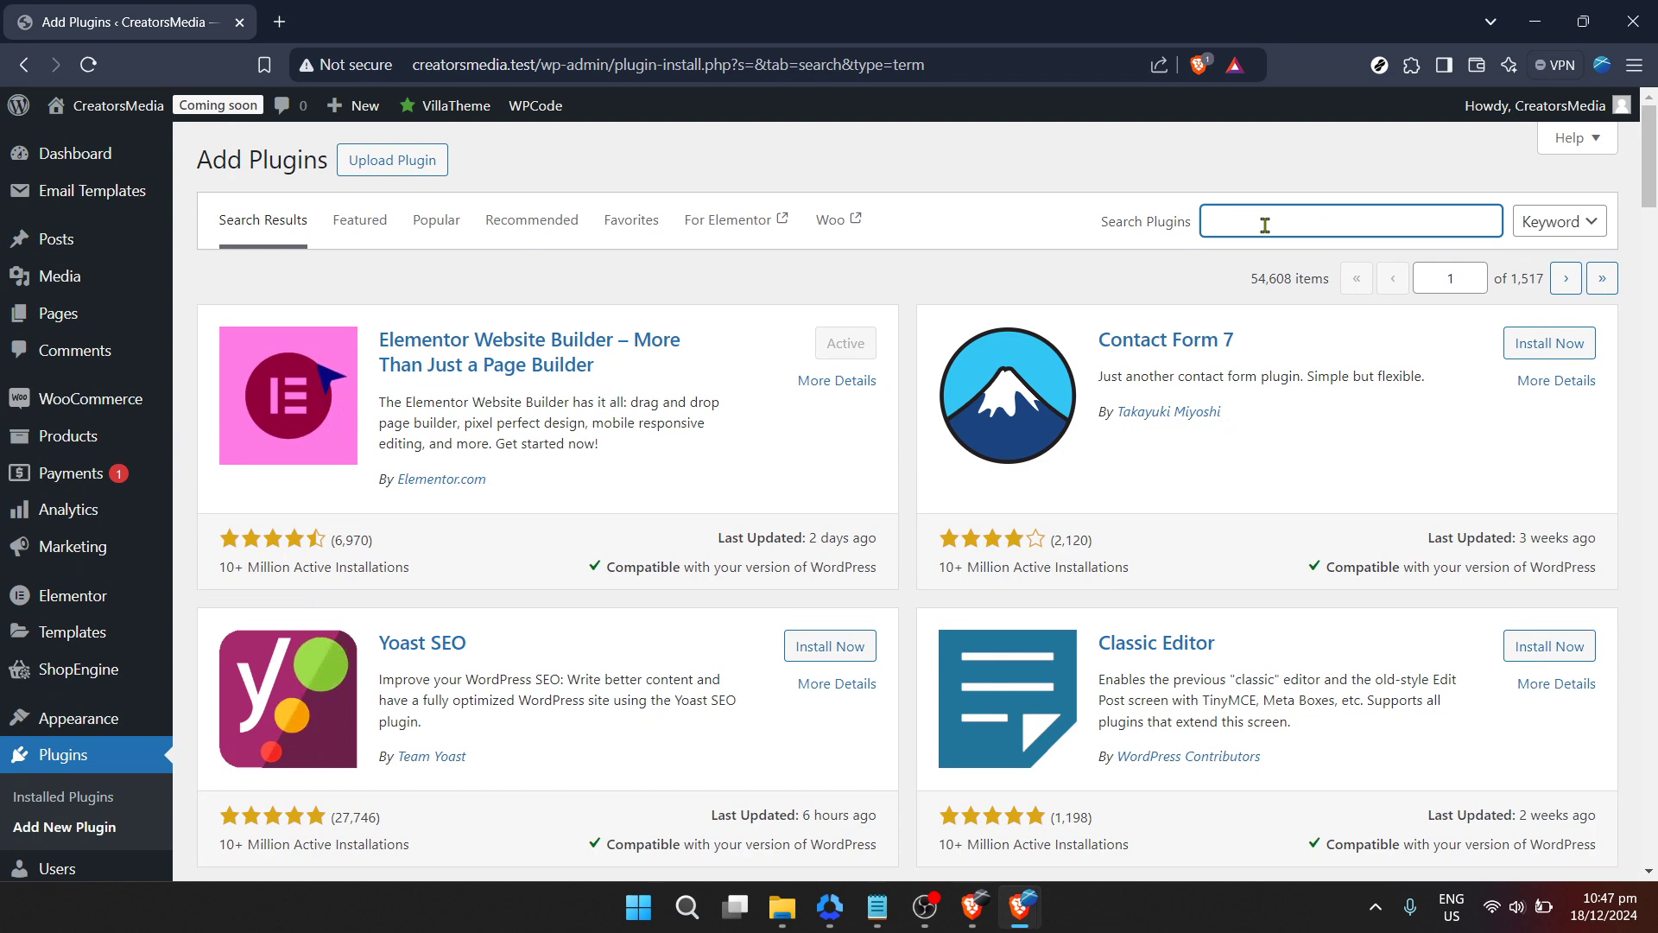
{"action": "type", "text": "b"}
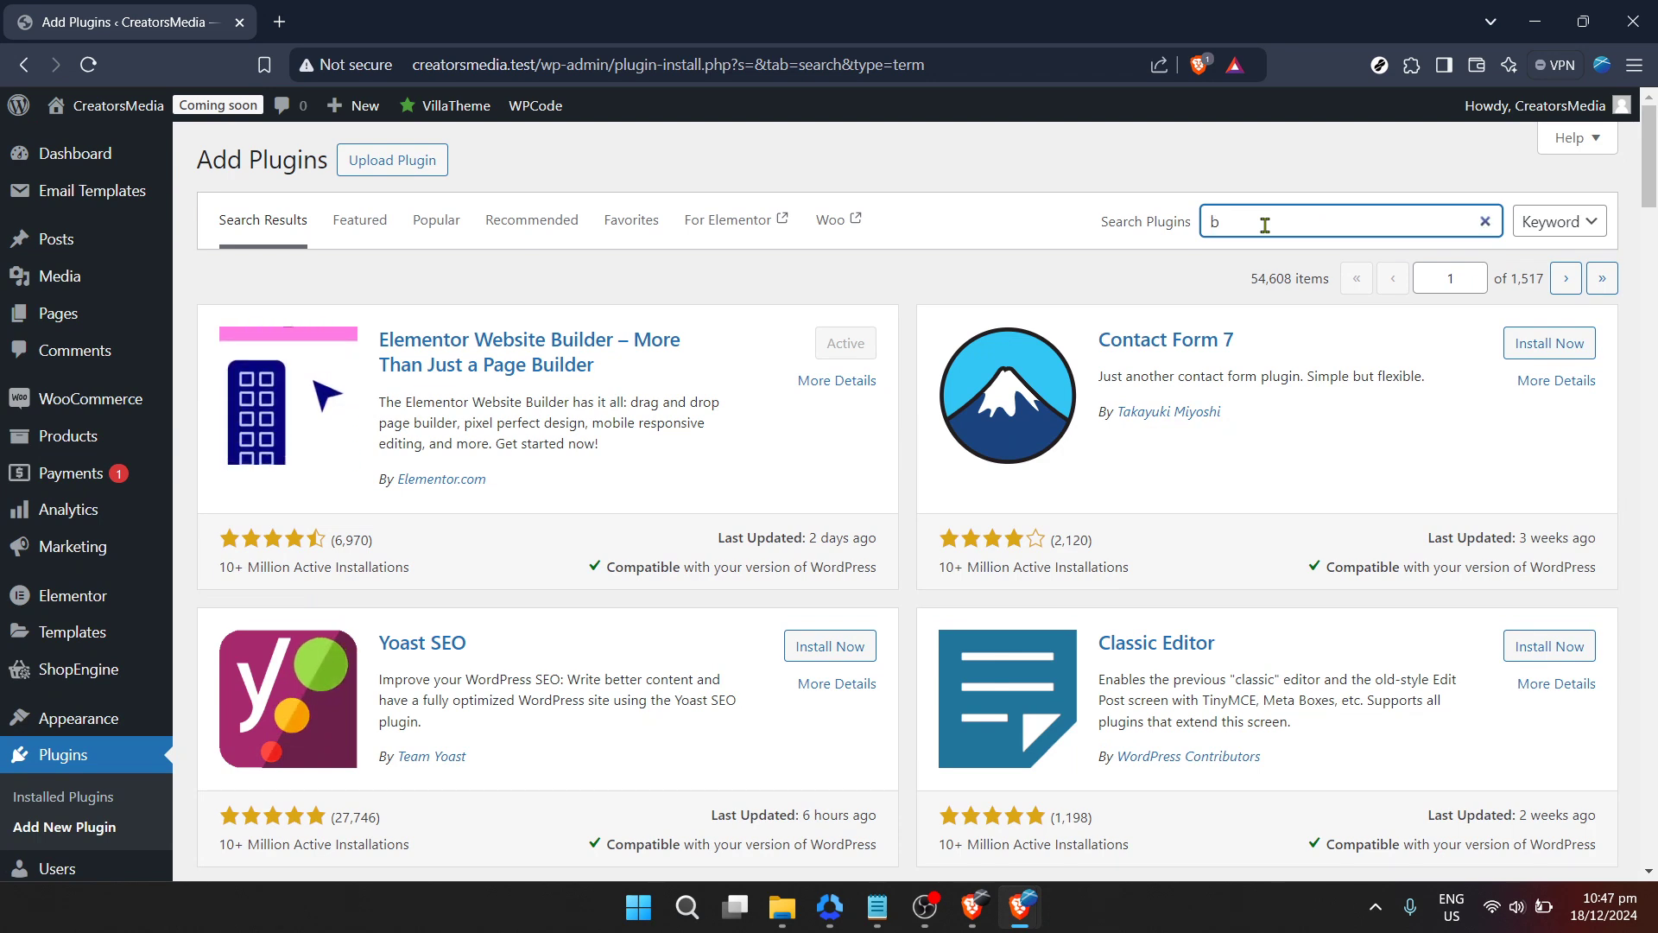
{"action": "key", "text": "BackSpace"}
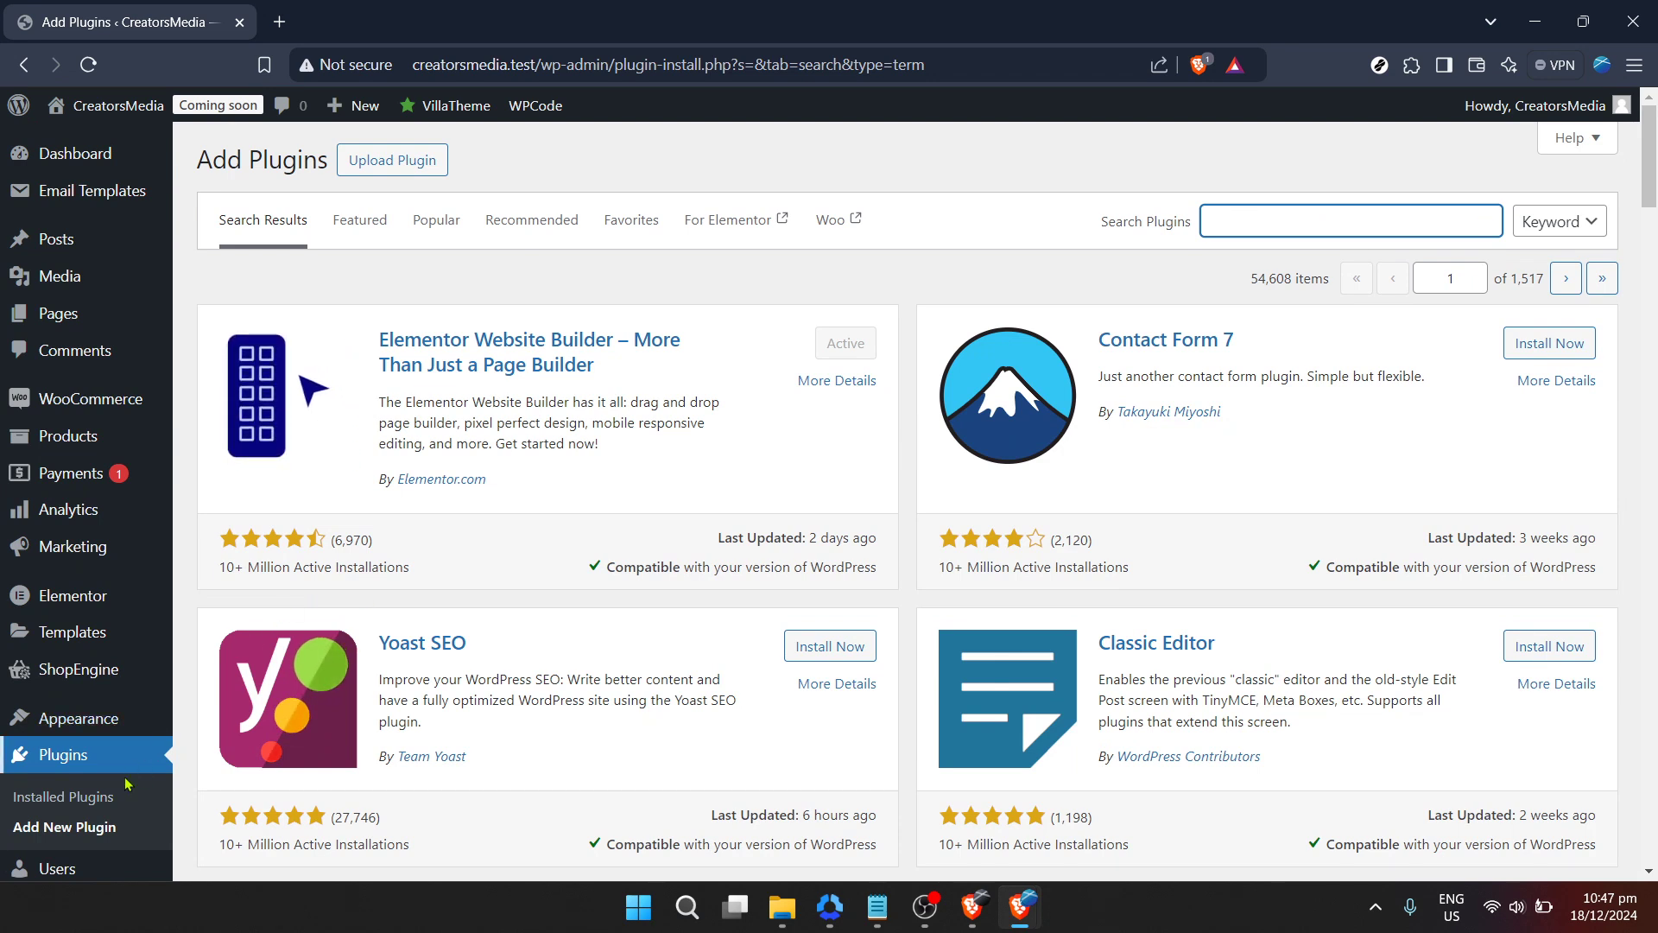
Step: Open the settings of the WooCommerce Breadcrumbs plugin from the list of installed plugins
{"action": "left_click", "coordinate": [68, 799]}
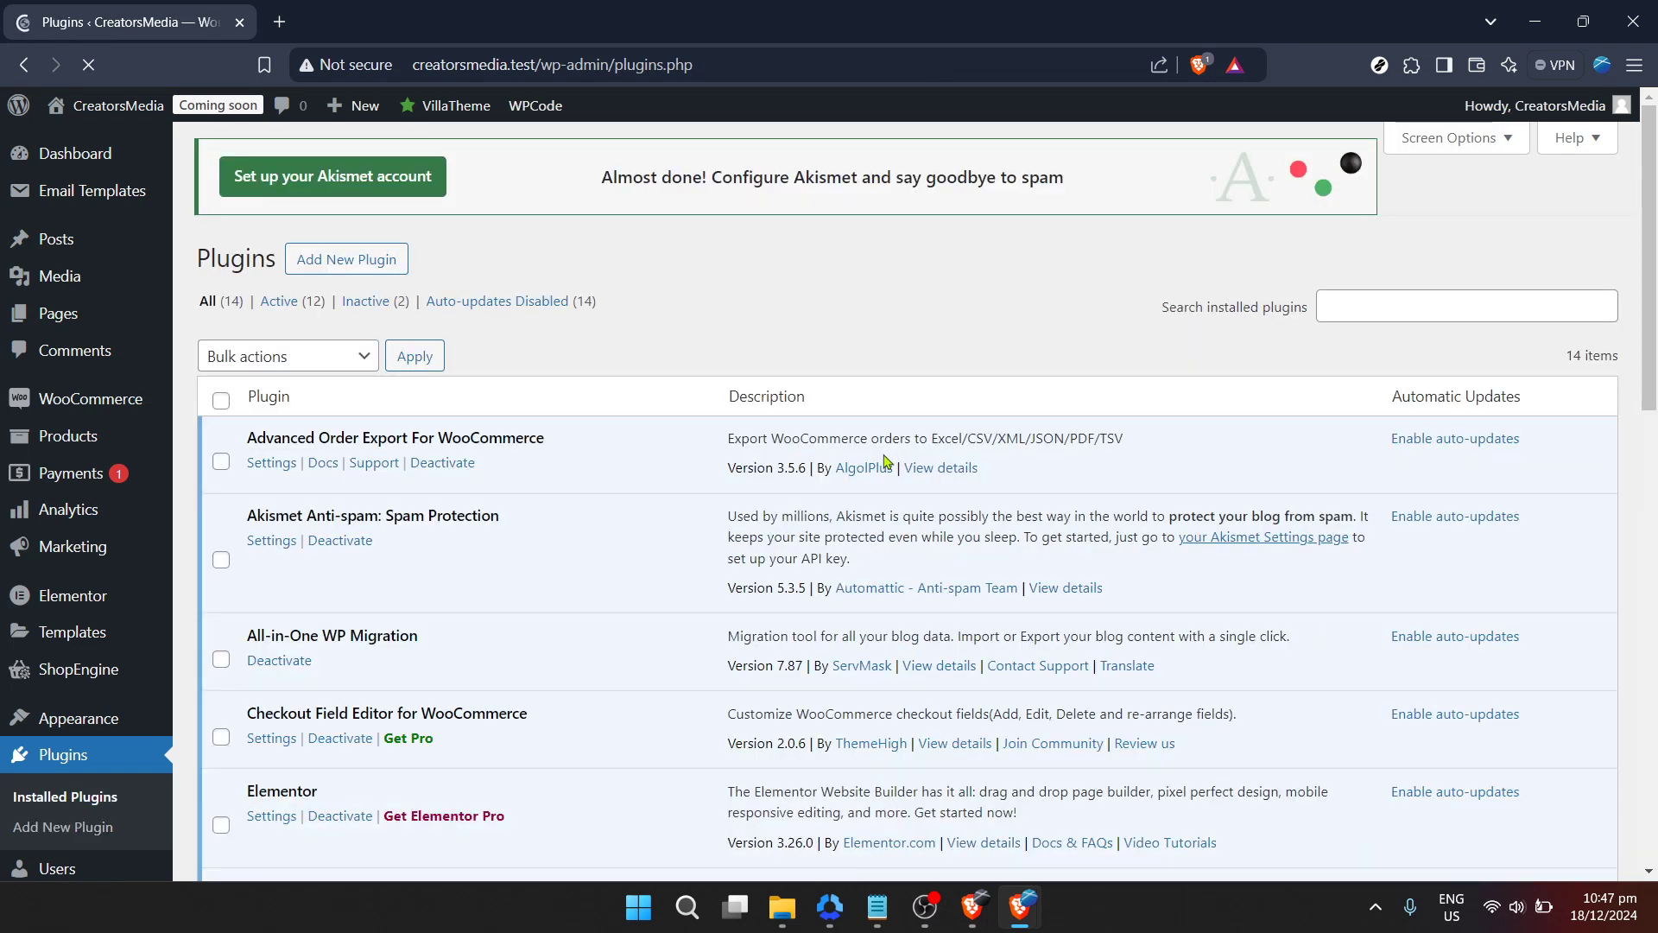
{"action": "scroll", "coordinate": [558, 505], "scroll_direction": "down", "scroll_amount": 4}
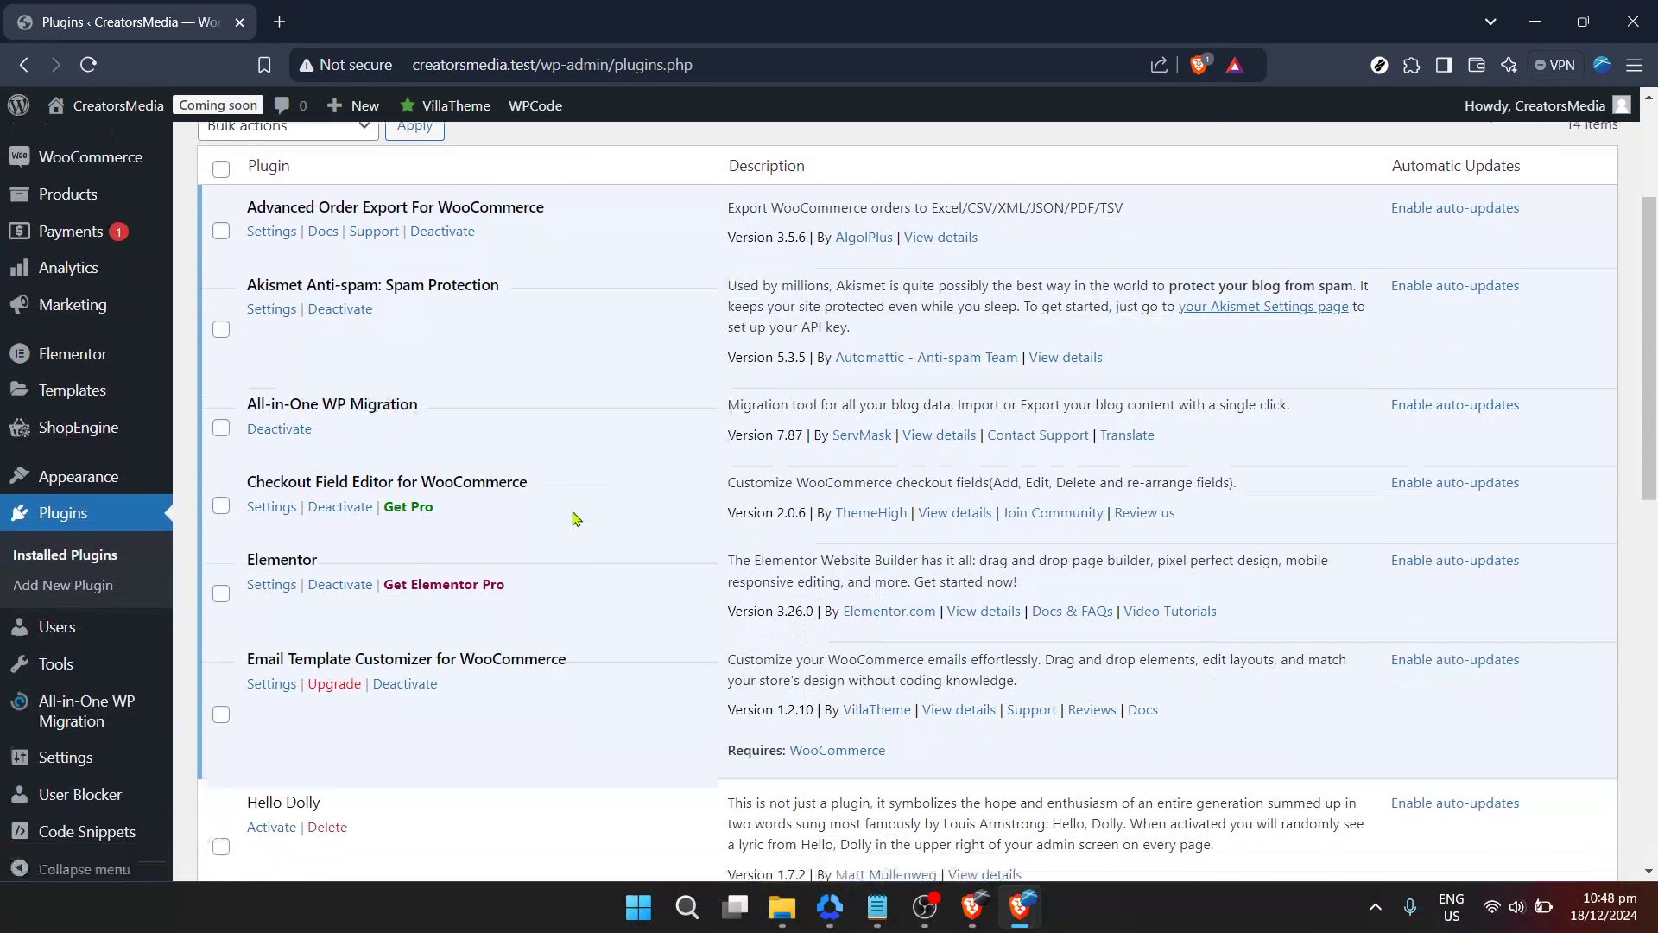
{"action": "scroll", "coordinate": [575, 519], "scroll_direction": "down", "scroll_amount": 2}
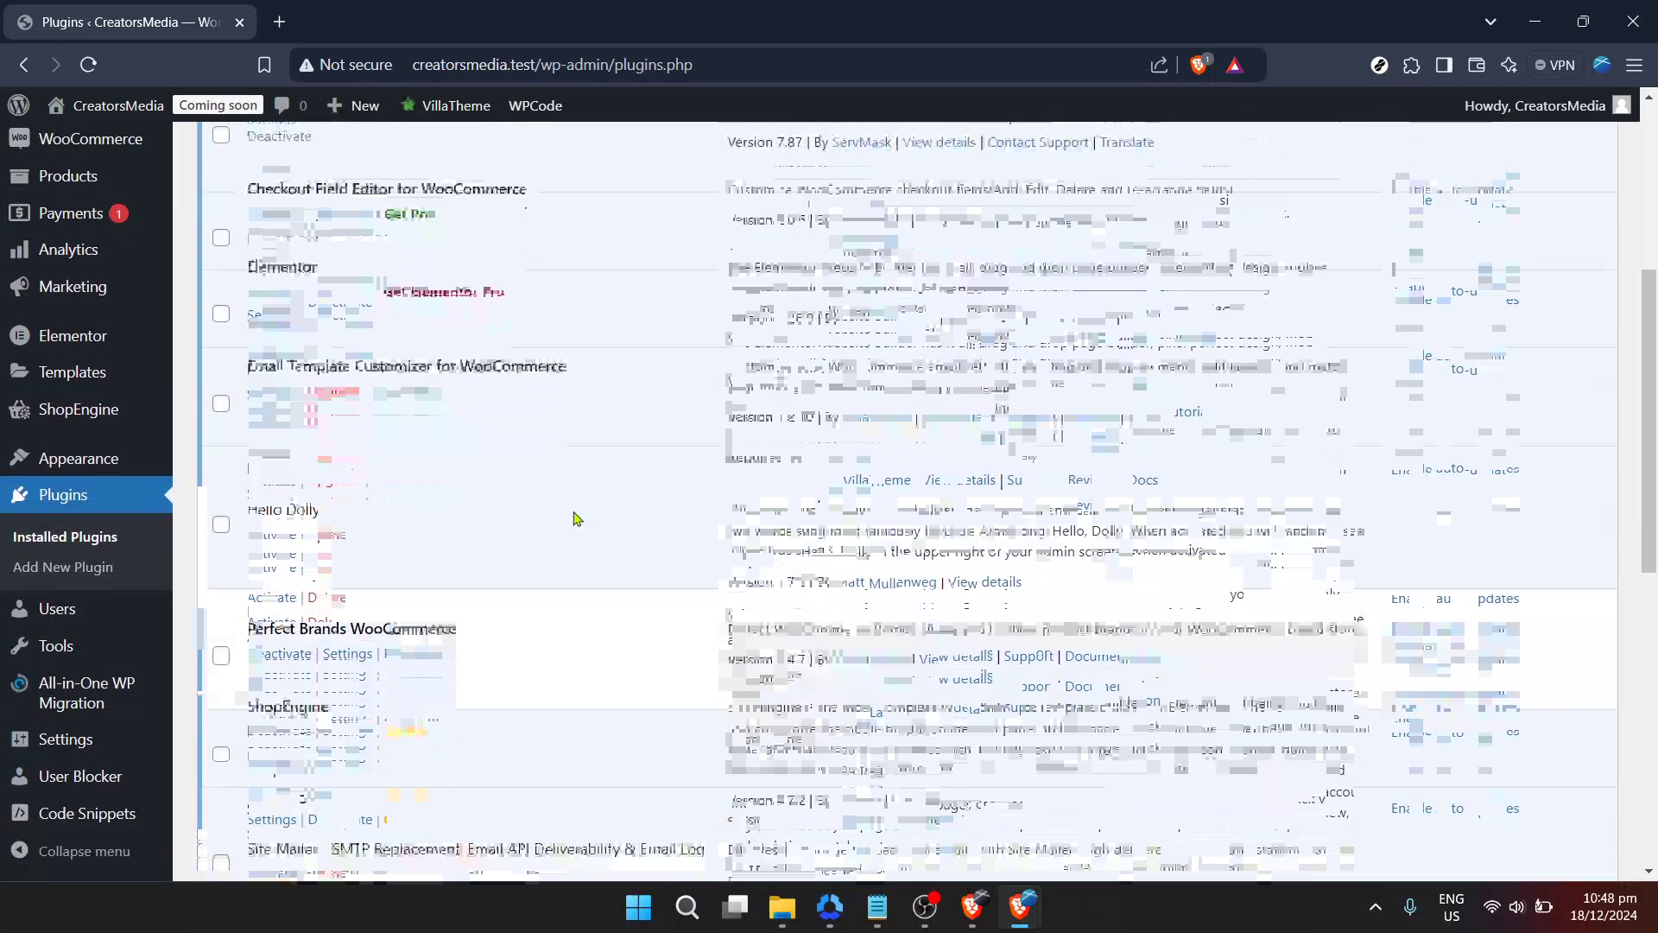
{"action": "scroll", "coordinate": [565, 584], "scroll_direction": "down", "scroll_amount": 2}
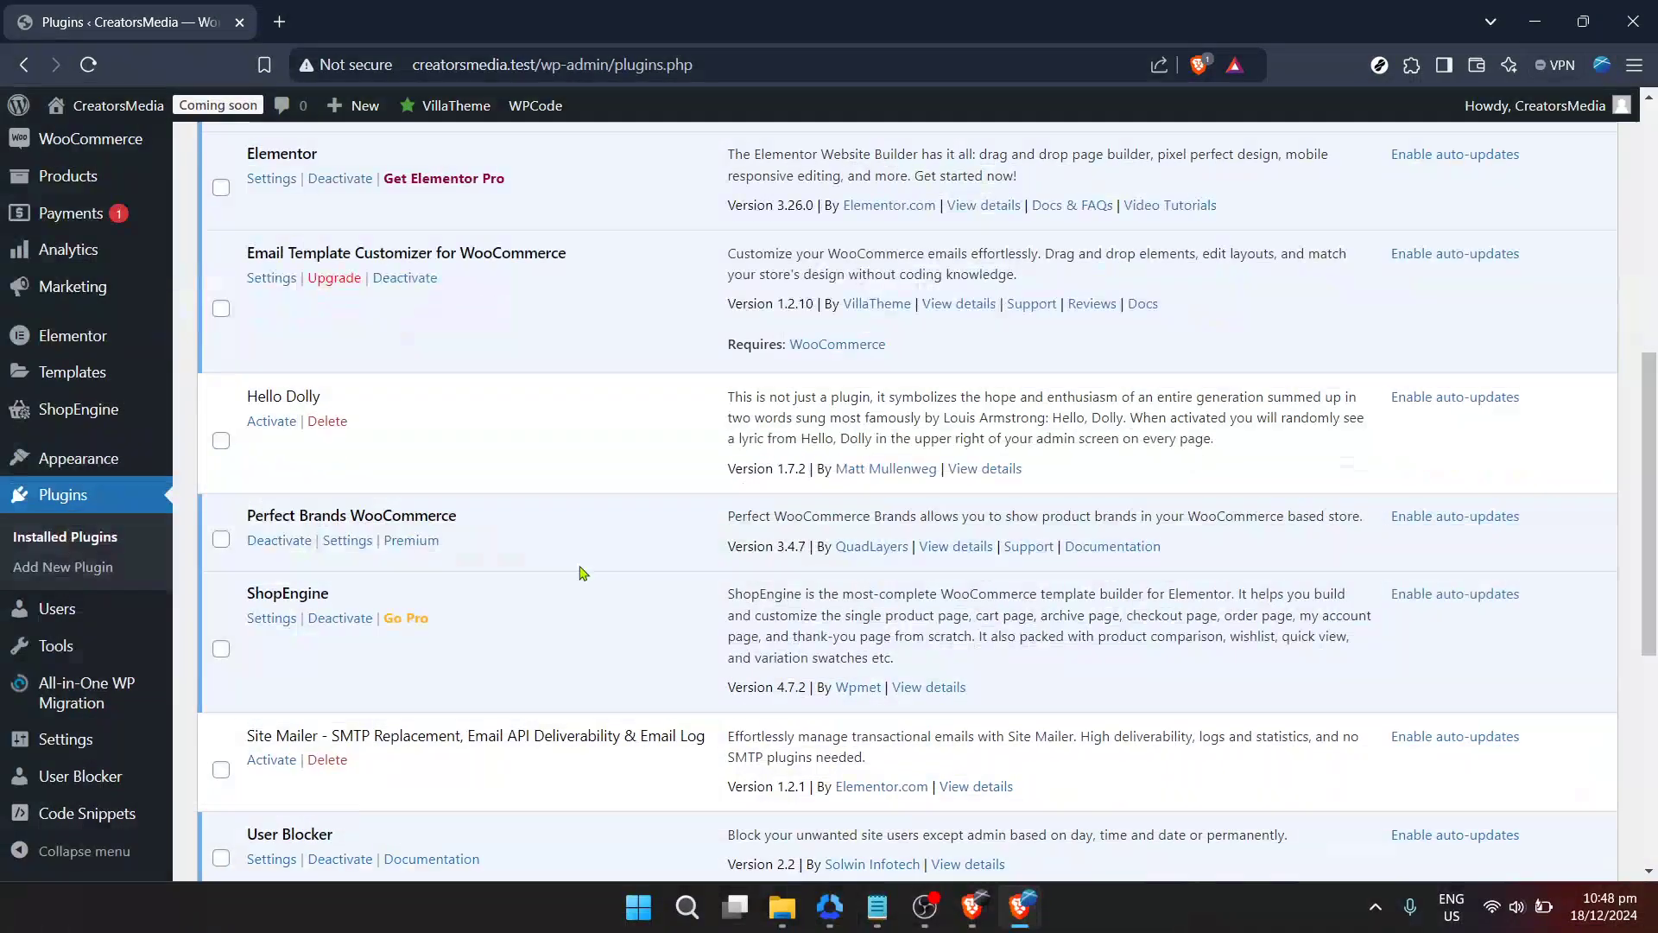
{"action": "scroll", "coordinate": [583, 574], "scroll_direction": "down", "scroll_amount": 1}
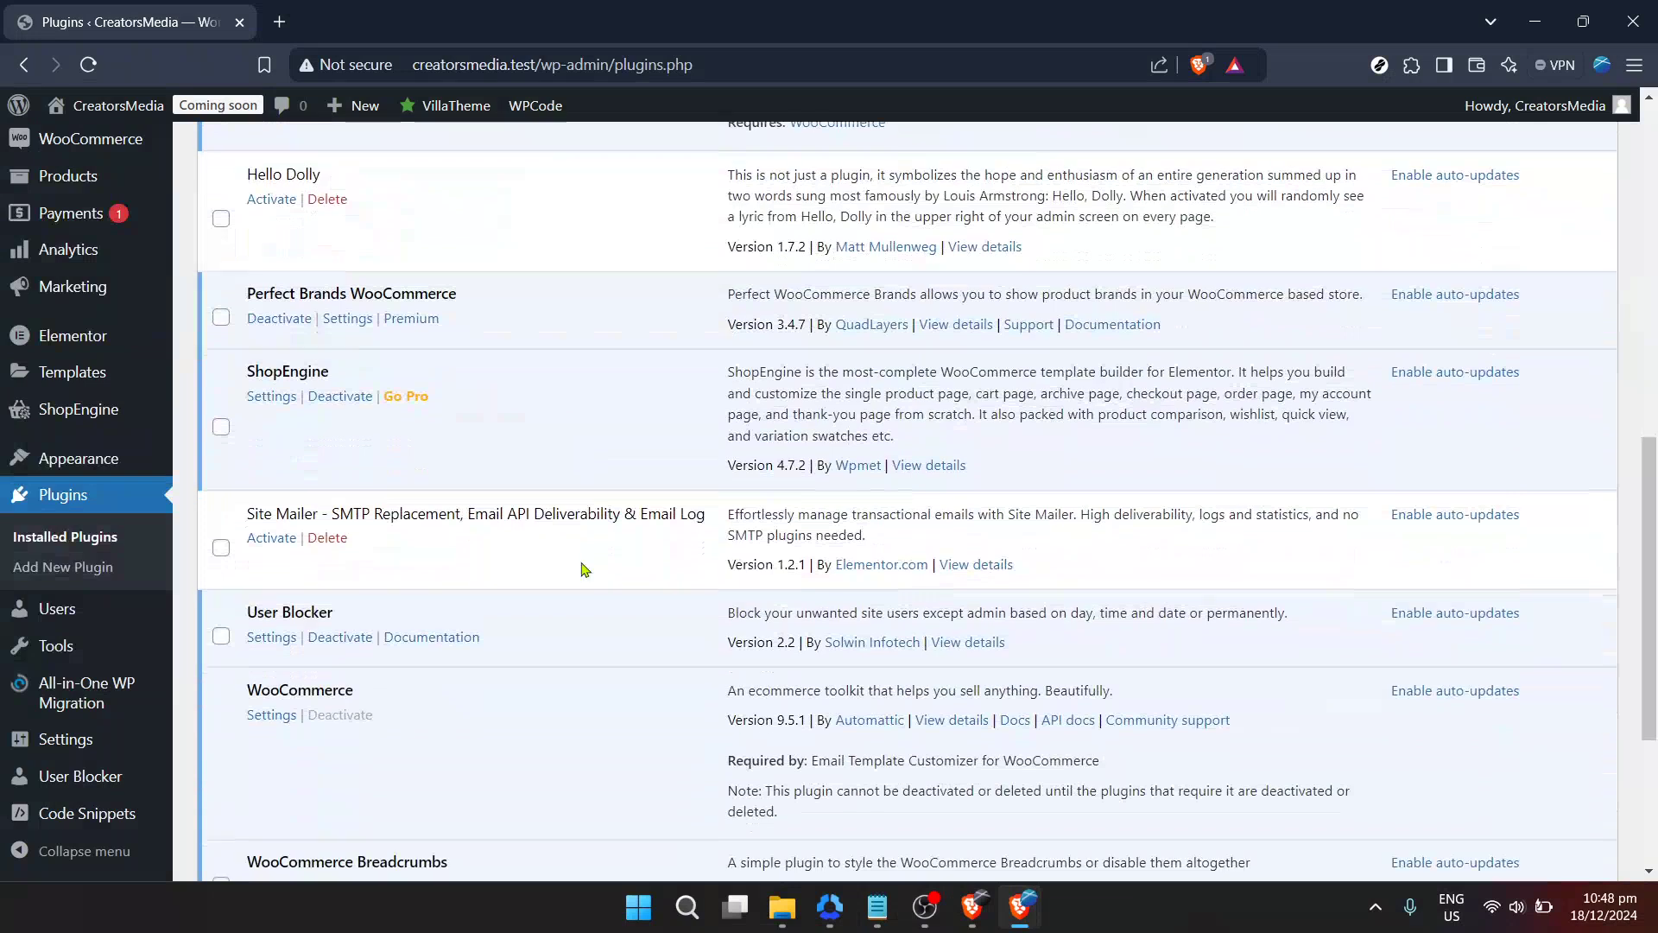
{"action": "scroll", "coordinate": [584, 570], "scroll_direction": "down", "scroll_amount": 2}
{"action": "scroll", "coordinate": [583, 568], "scroll_direction": "down", "scroll_amount": 1}
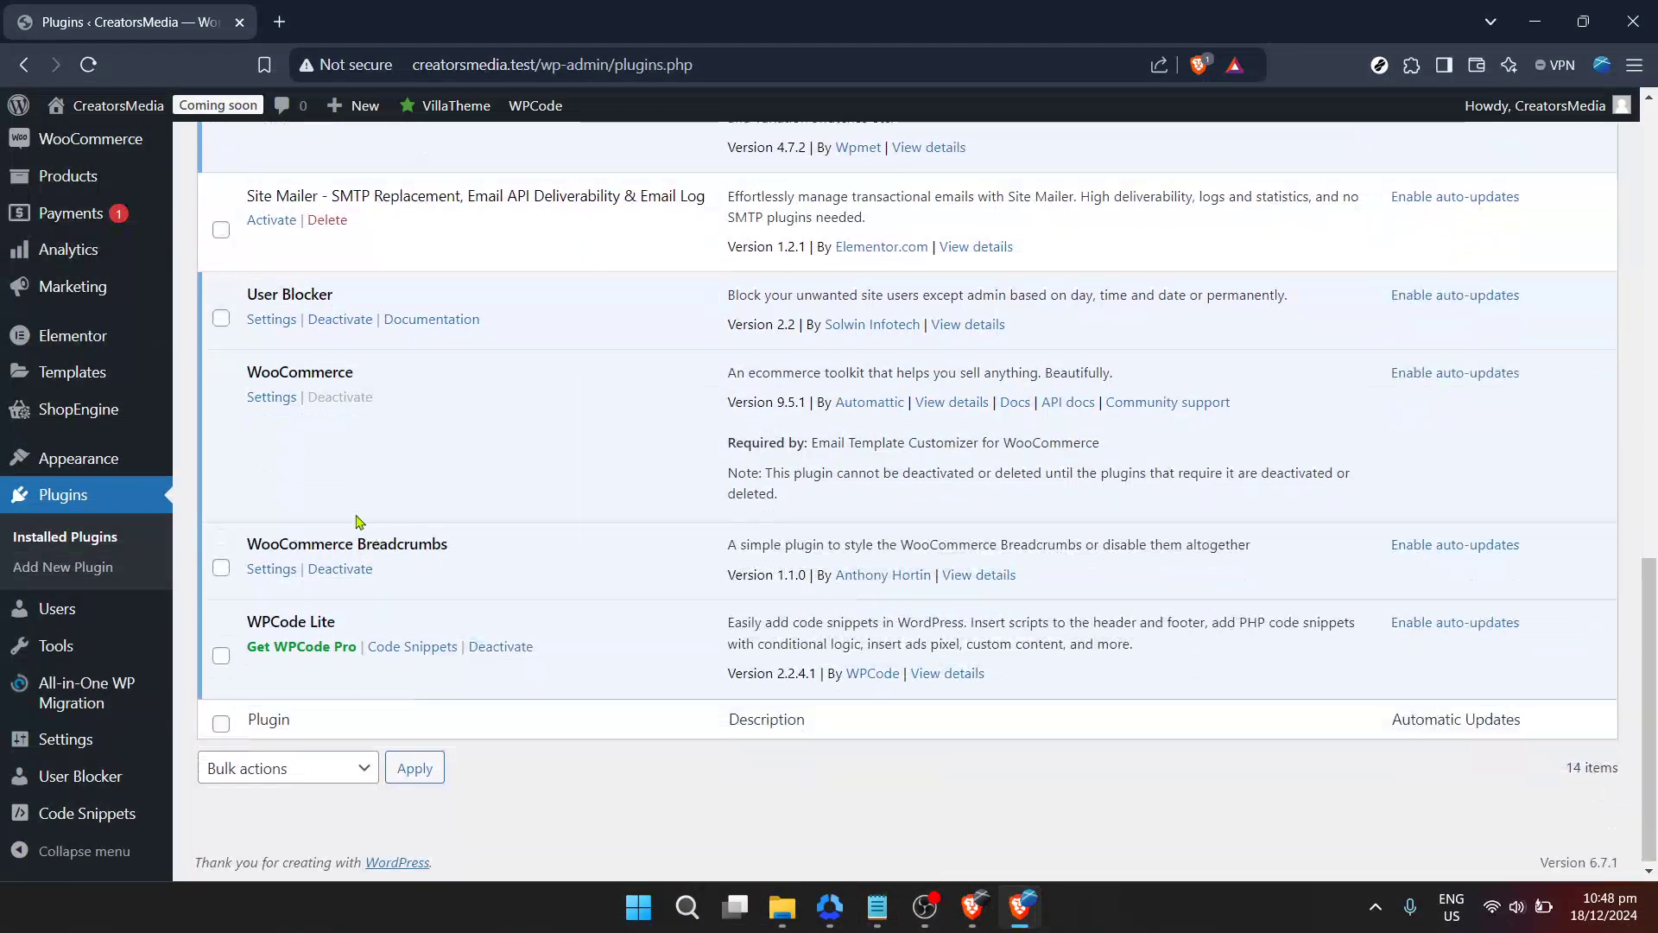
{"action": "left_click", "coordinate": [278, 575]}
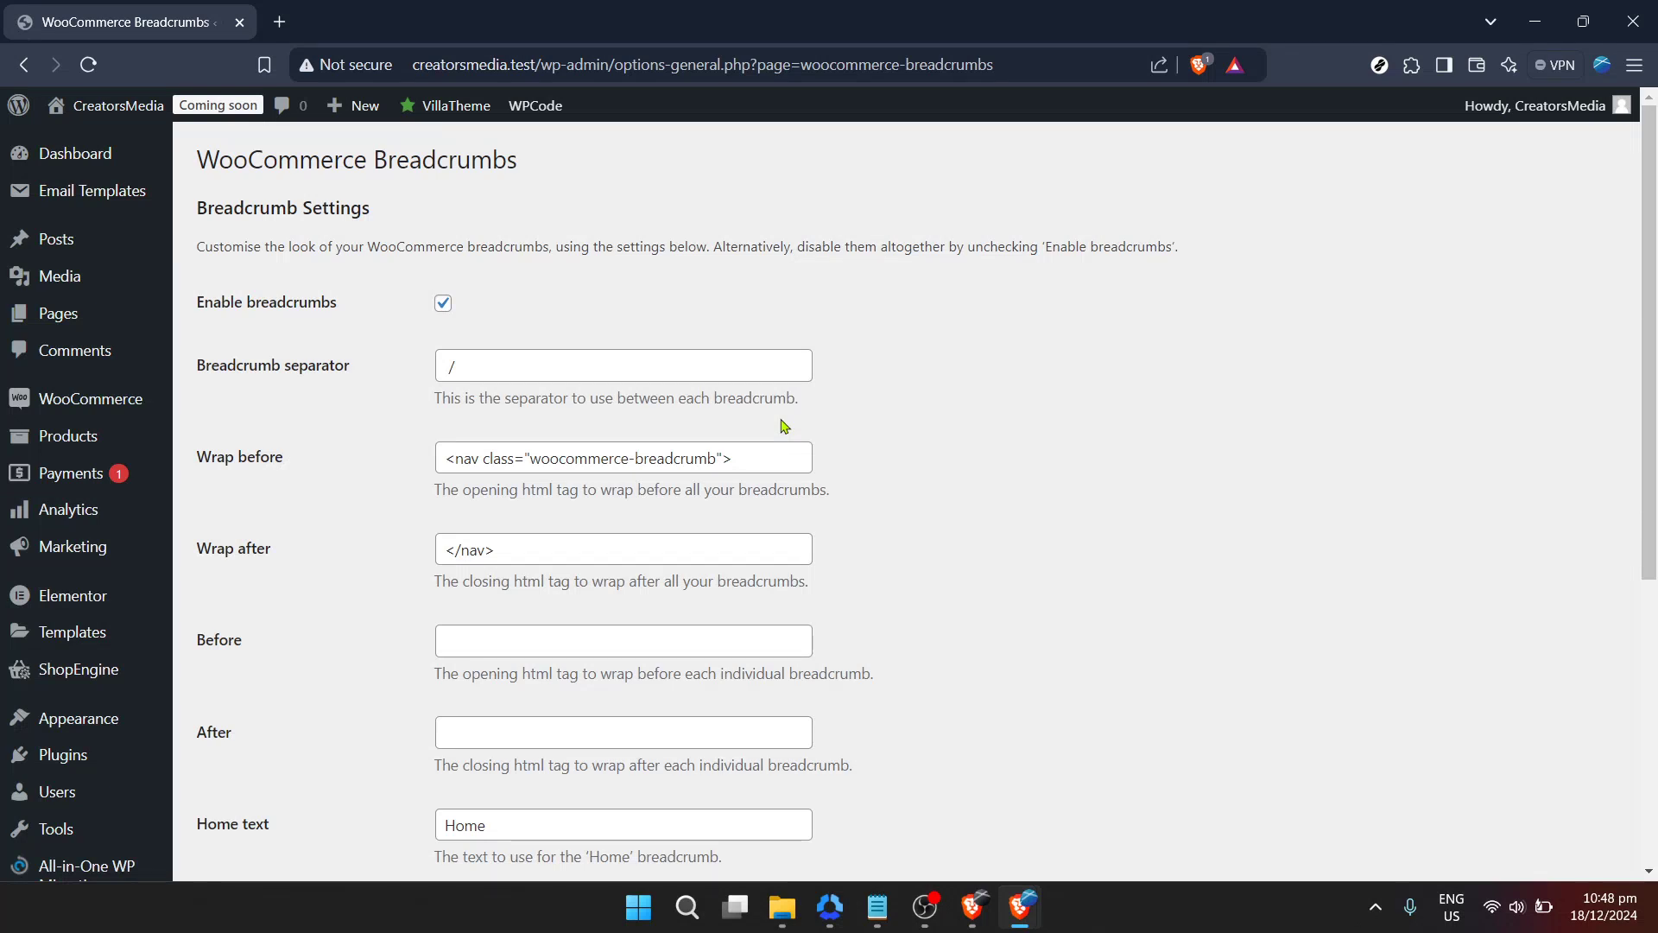
Step: Examine the breadcrumb separator and the Wrap before and Wrap after HTML tags in the breadcrumb settings
{"action": "left_click", "coordinate": [644, 374]}
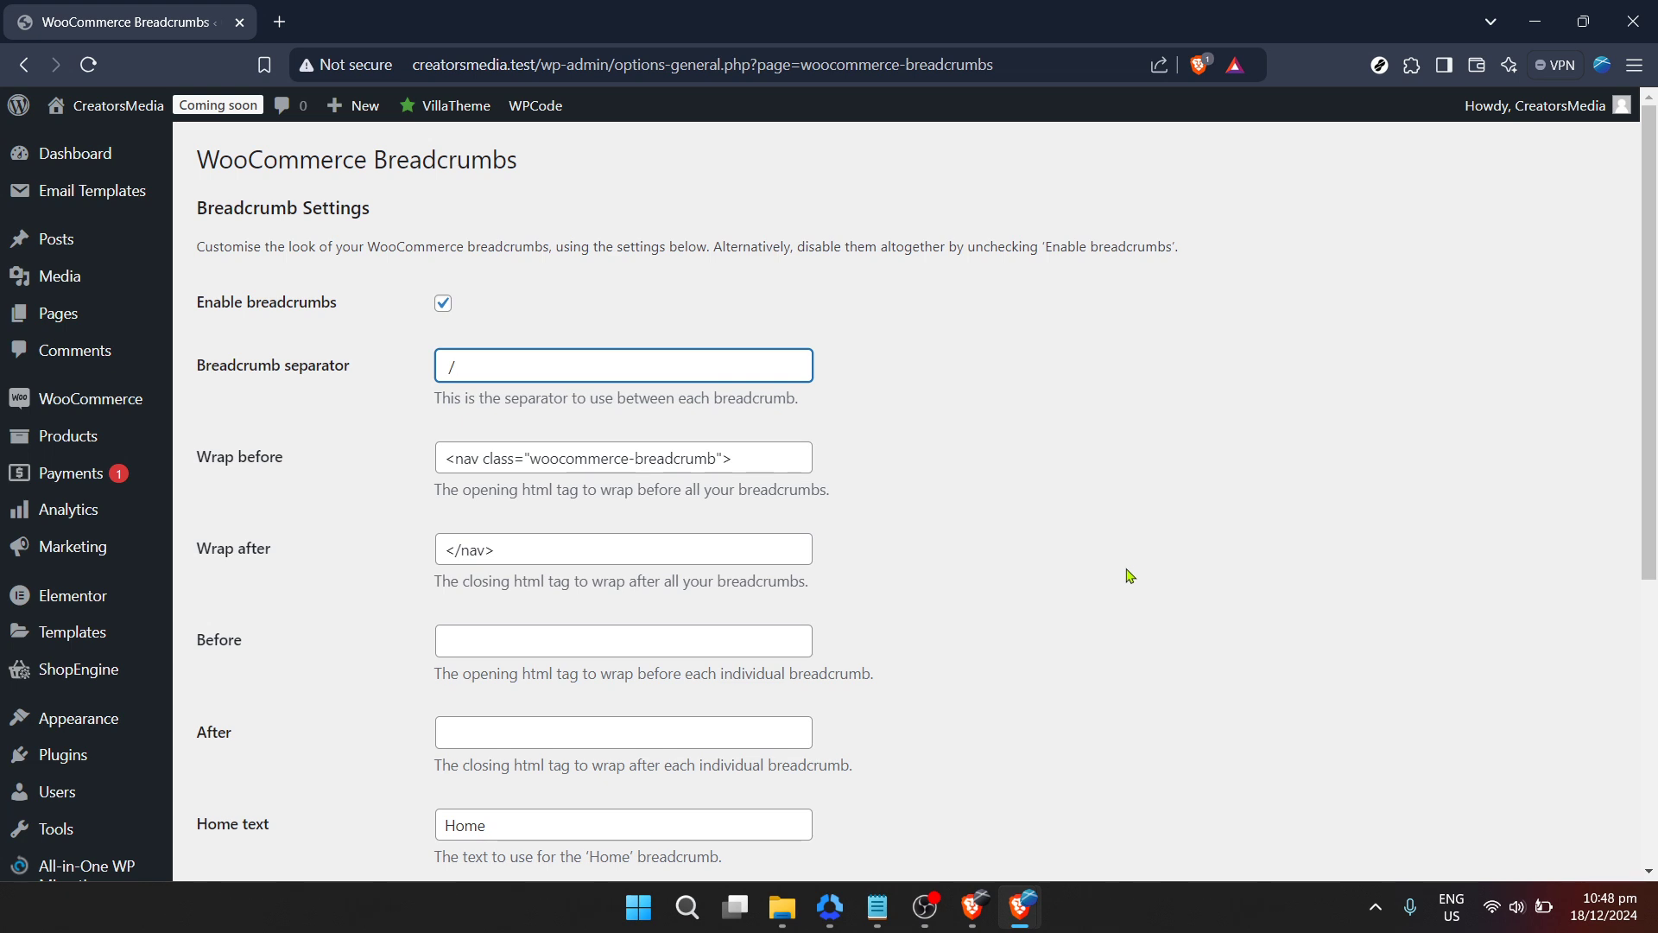
{"action": "scroll", "coordinate": [1131, 576], "scroll_direction": "down", "scroll_amount": 1}
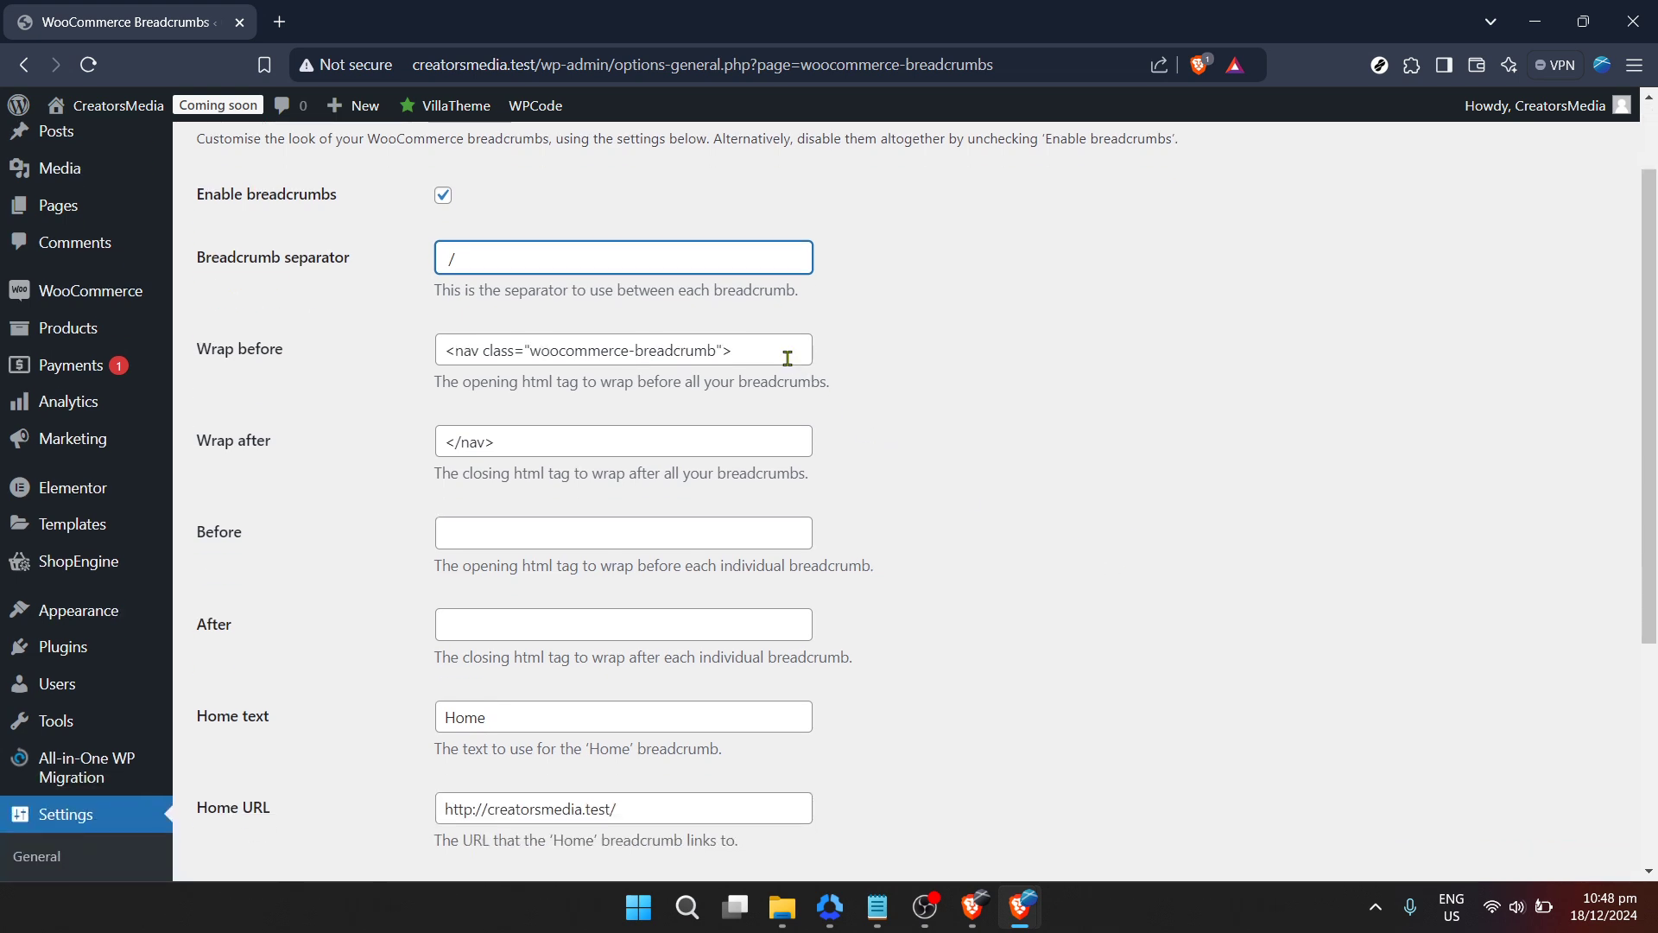
{"action": "left_click", "coordinate": [788, 358]}
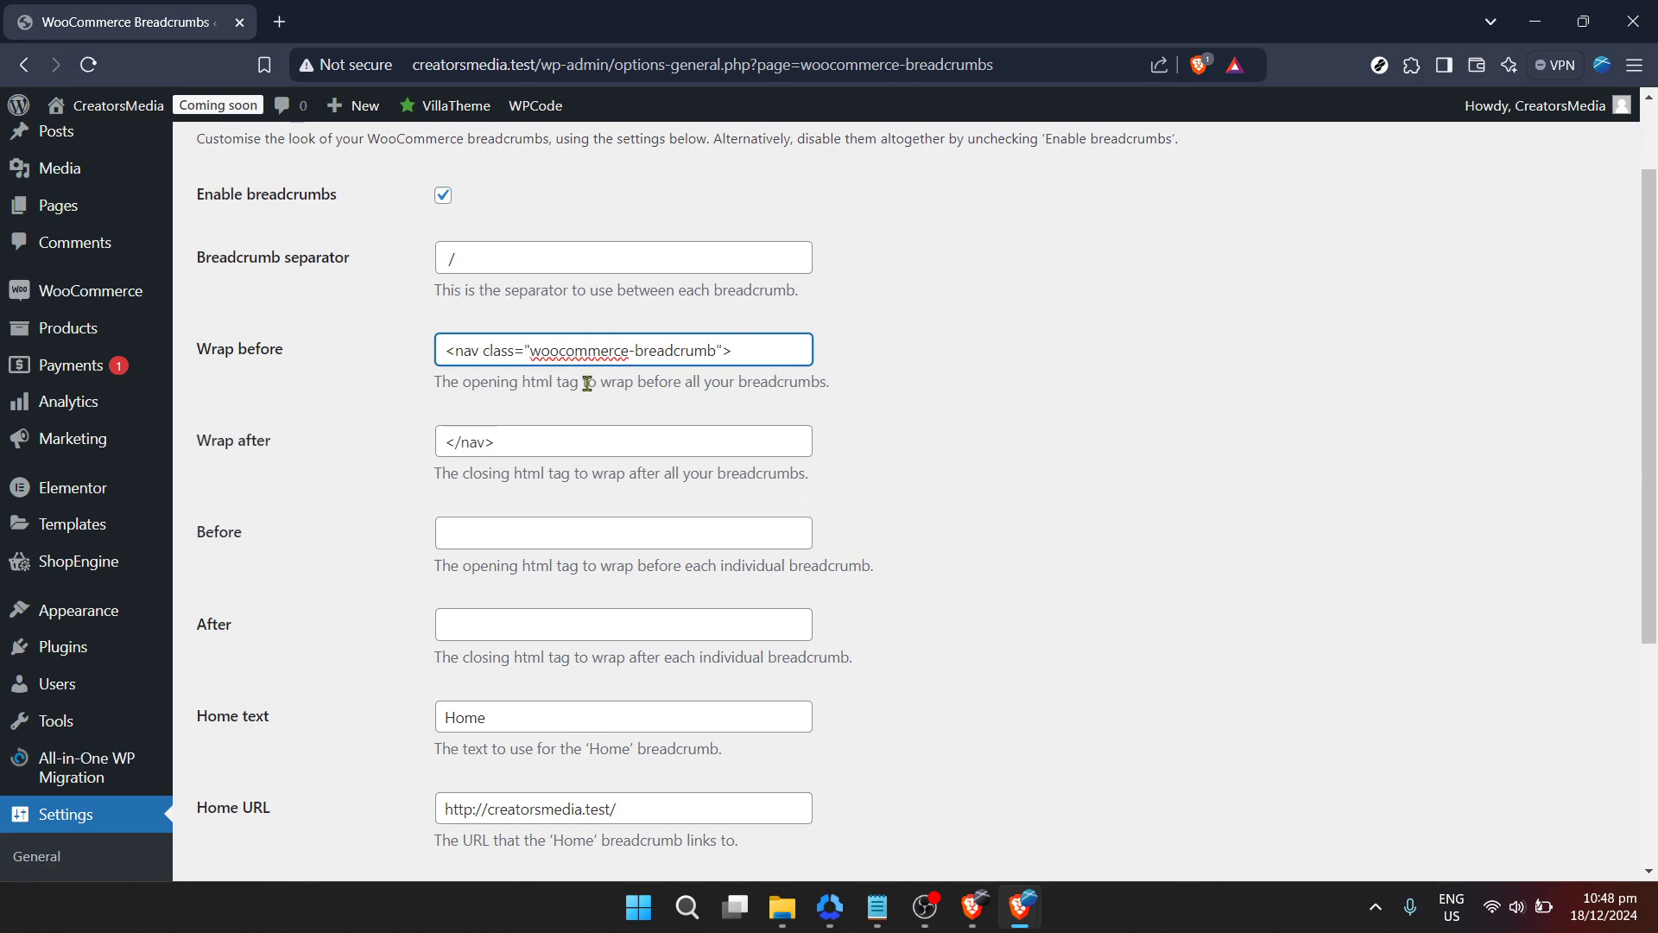
{"action": "double_click", "coordinate": [608, 354]}
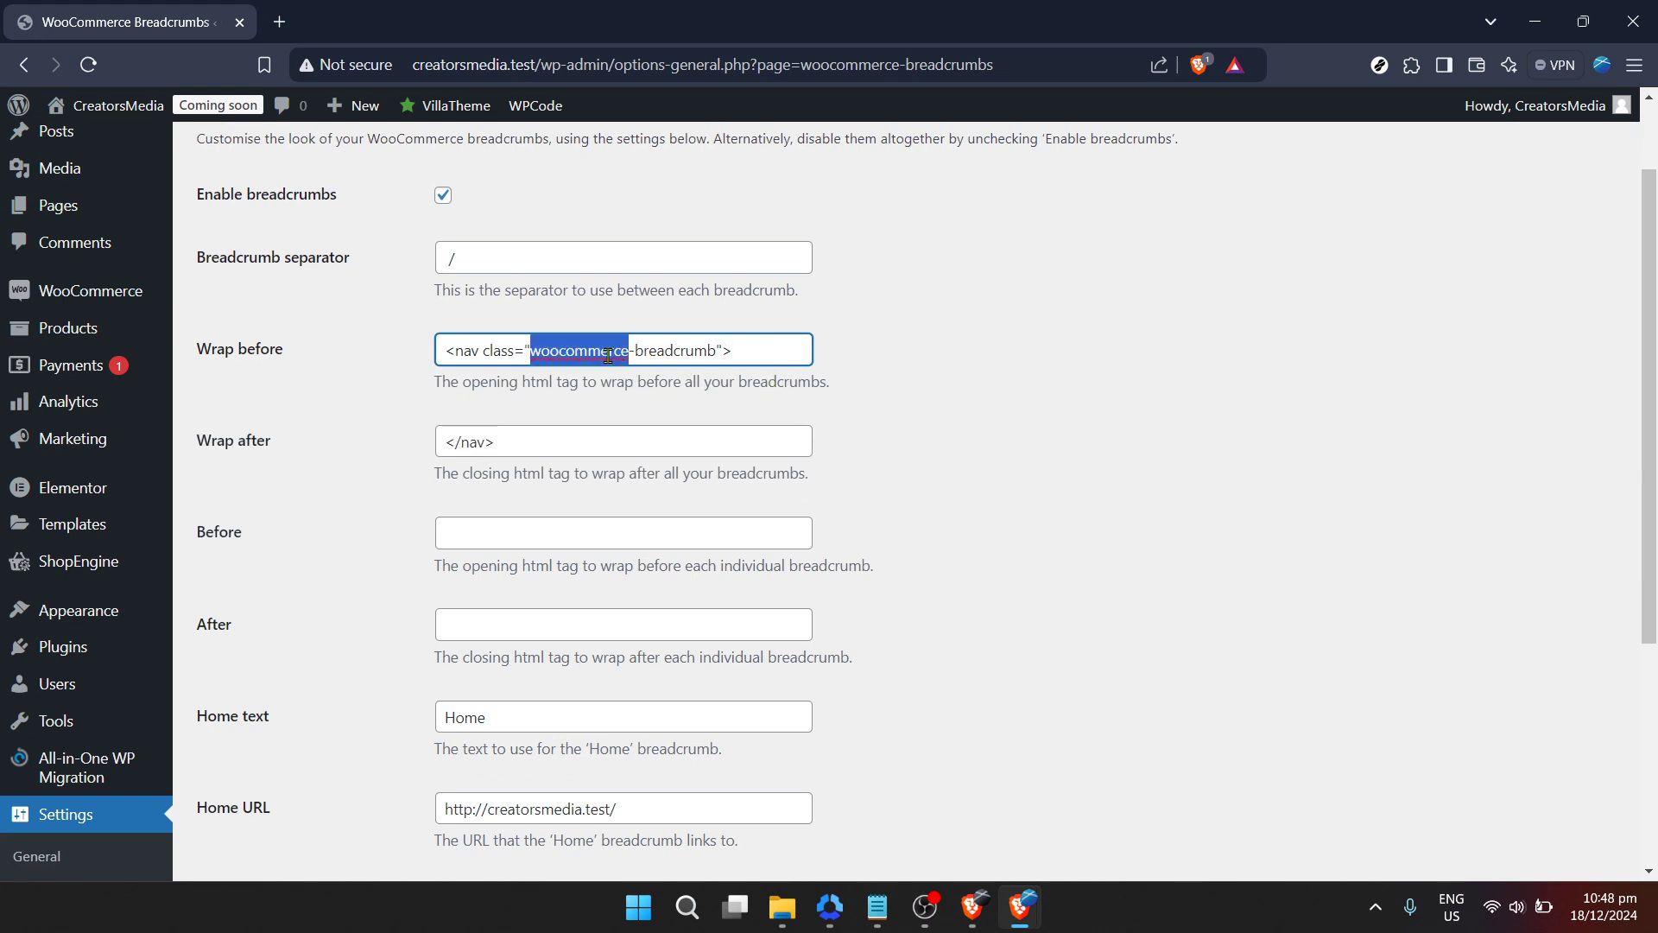
{"action": "double_click", "coordinate": [666, 354]}
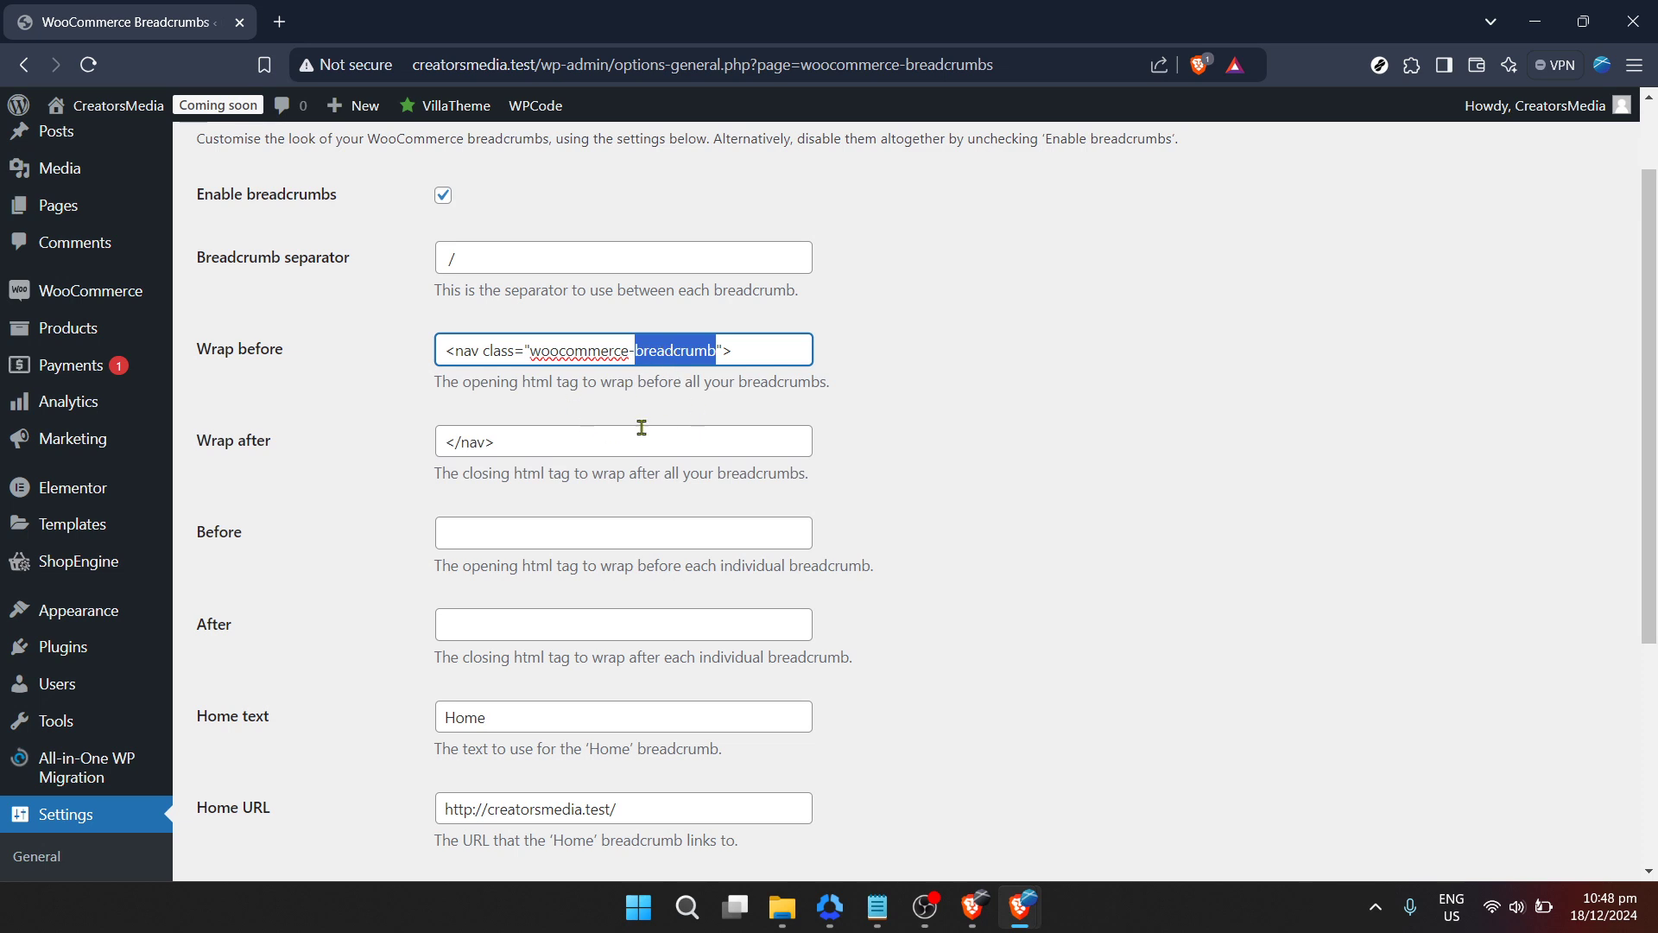
{"action": "double_click", "coordinate": [583, 354]}
{"action": "left_click", "coordinate": [581, 433]}
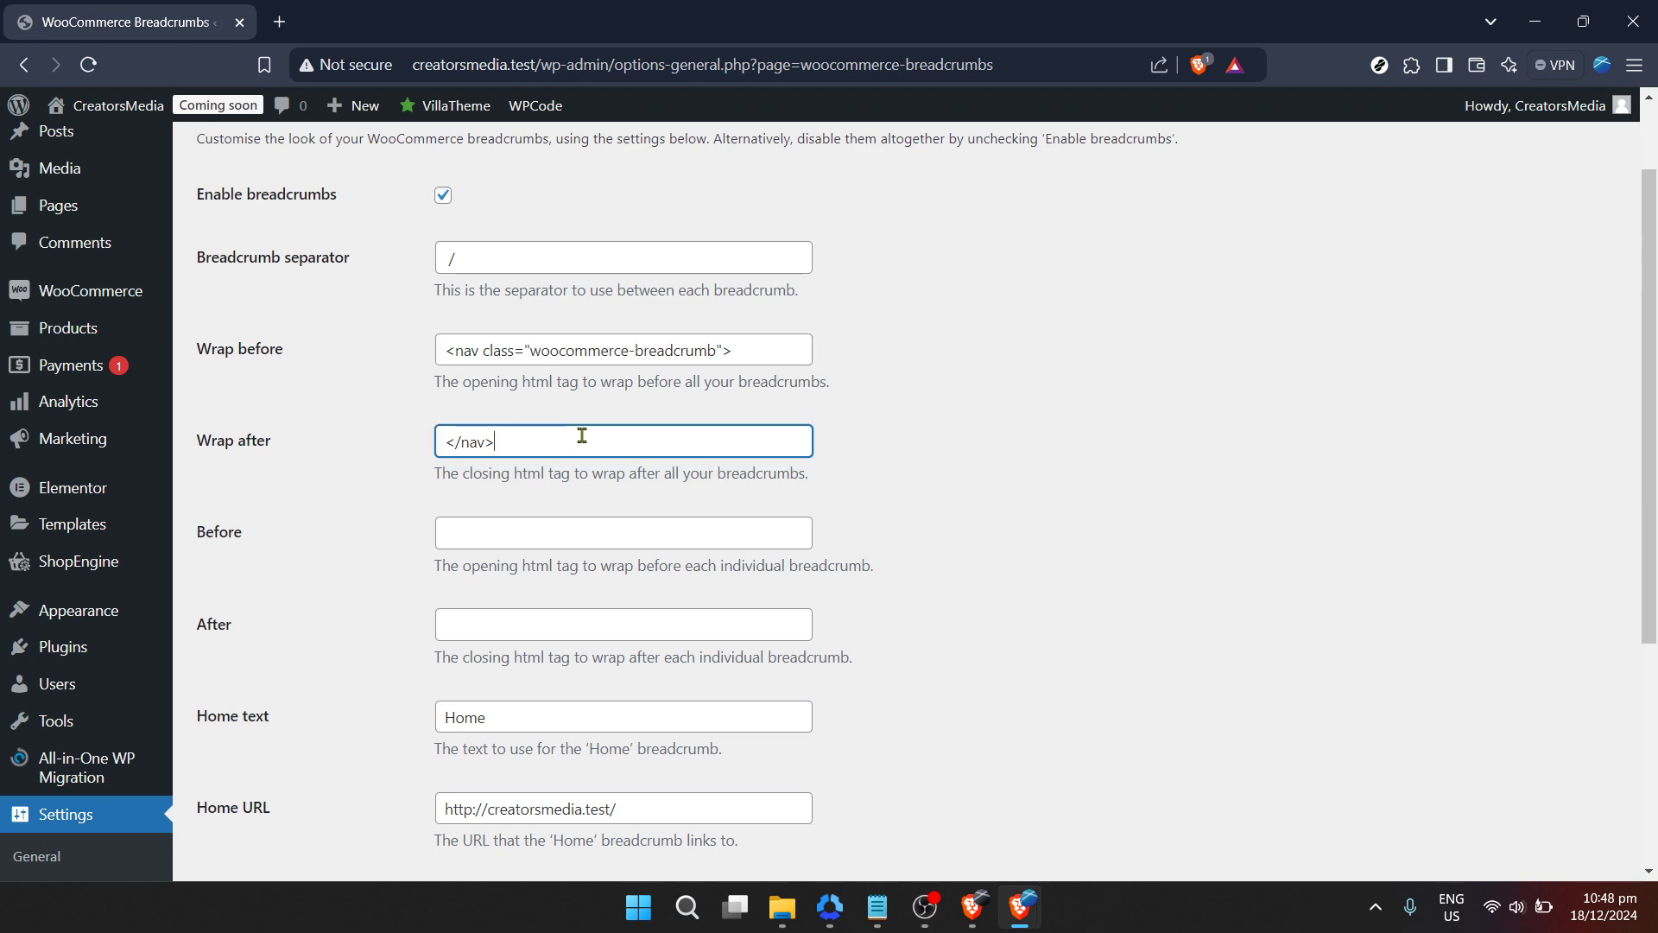
Step: Examine the Before, After, Home text and Home URL fields in the breadcrumb settings
{"action": "scroll", "coordinate": [730, 440], "scroll_direction": "down", "scroll_amount": 2}
{"action": "left_click", "coordinate": [578, 418]}
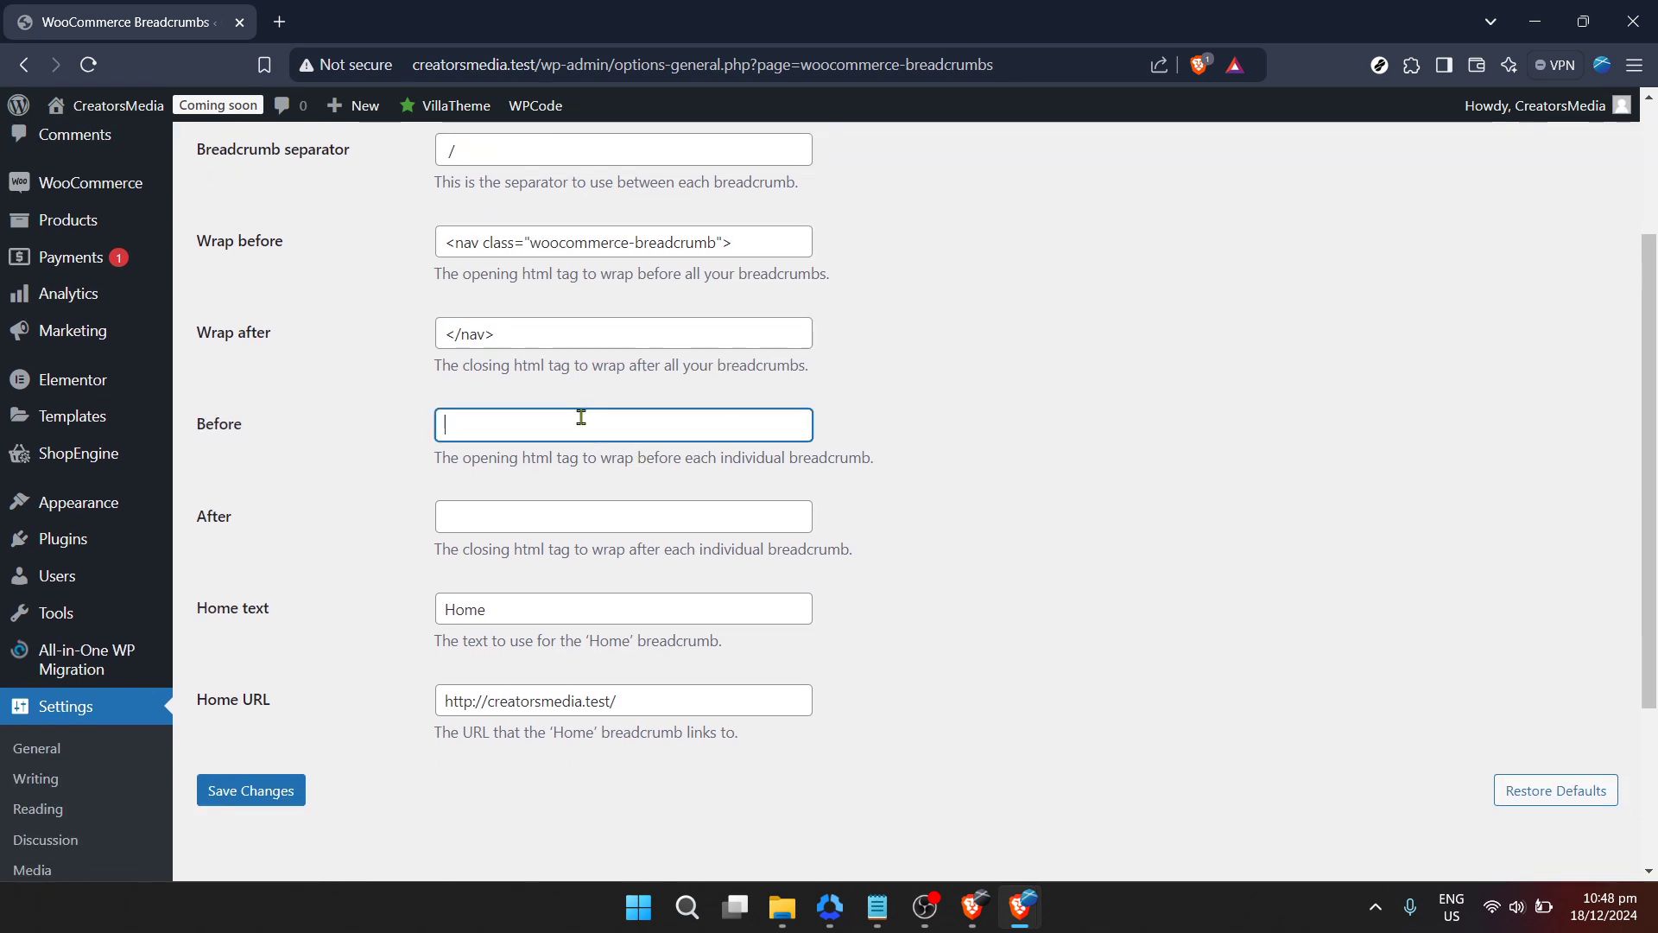
{"action": "left_click", "coordinate": [555, 515]}
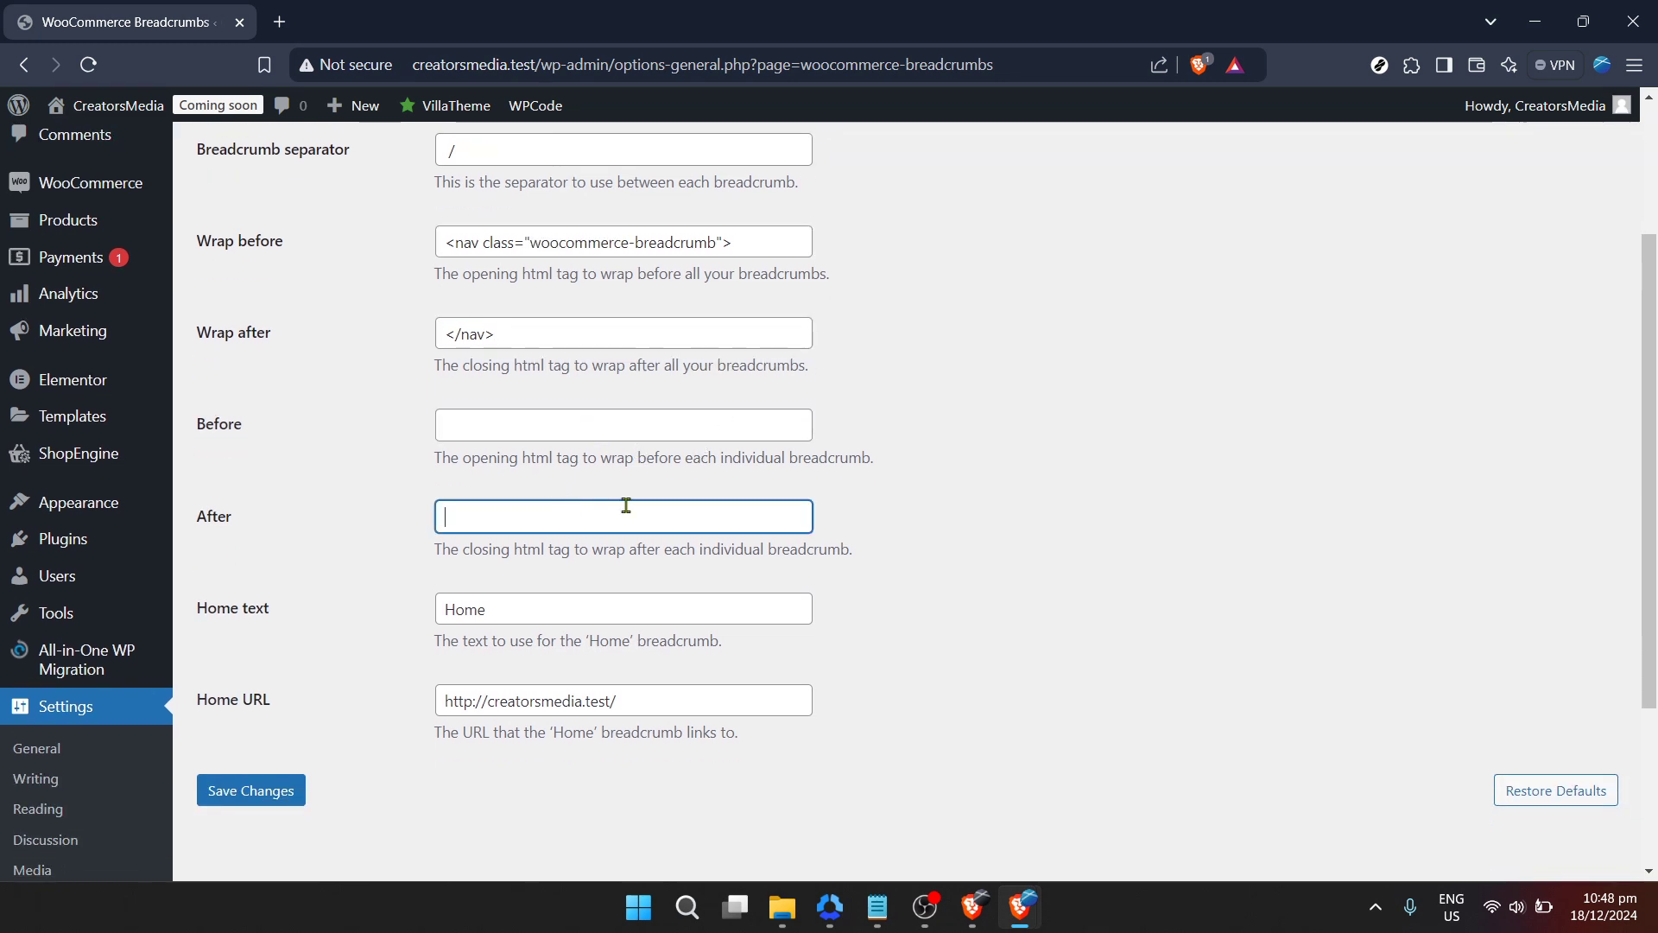
{"action": "scroll", "coordinate": [625, 505], "scroll_direction": "down", "scroll_amount": 1}
{"action": "left_click", "coordinate": [583, 504]}
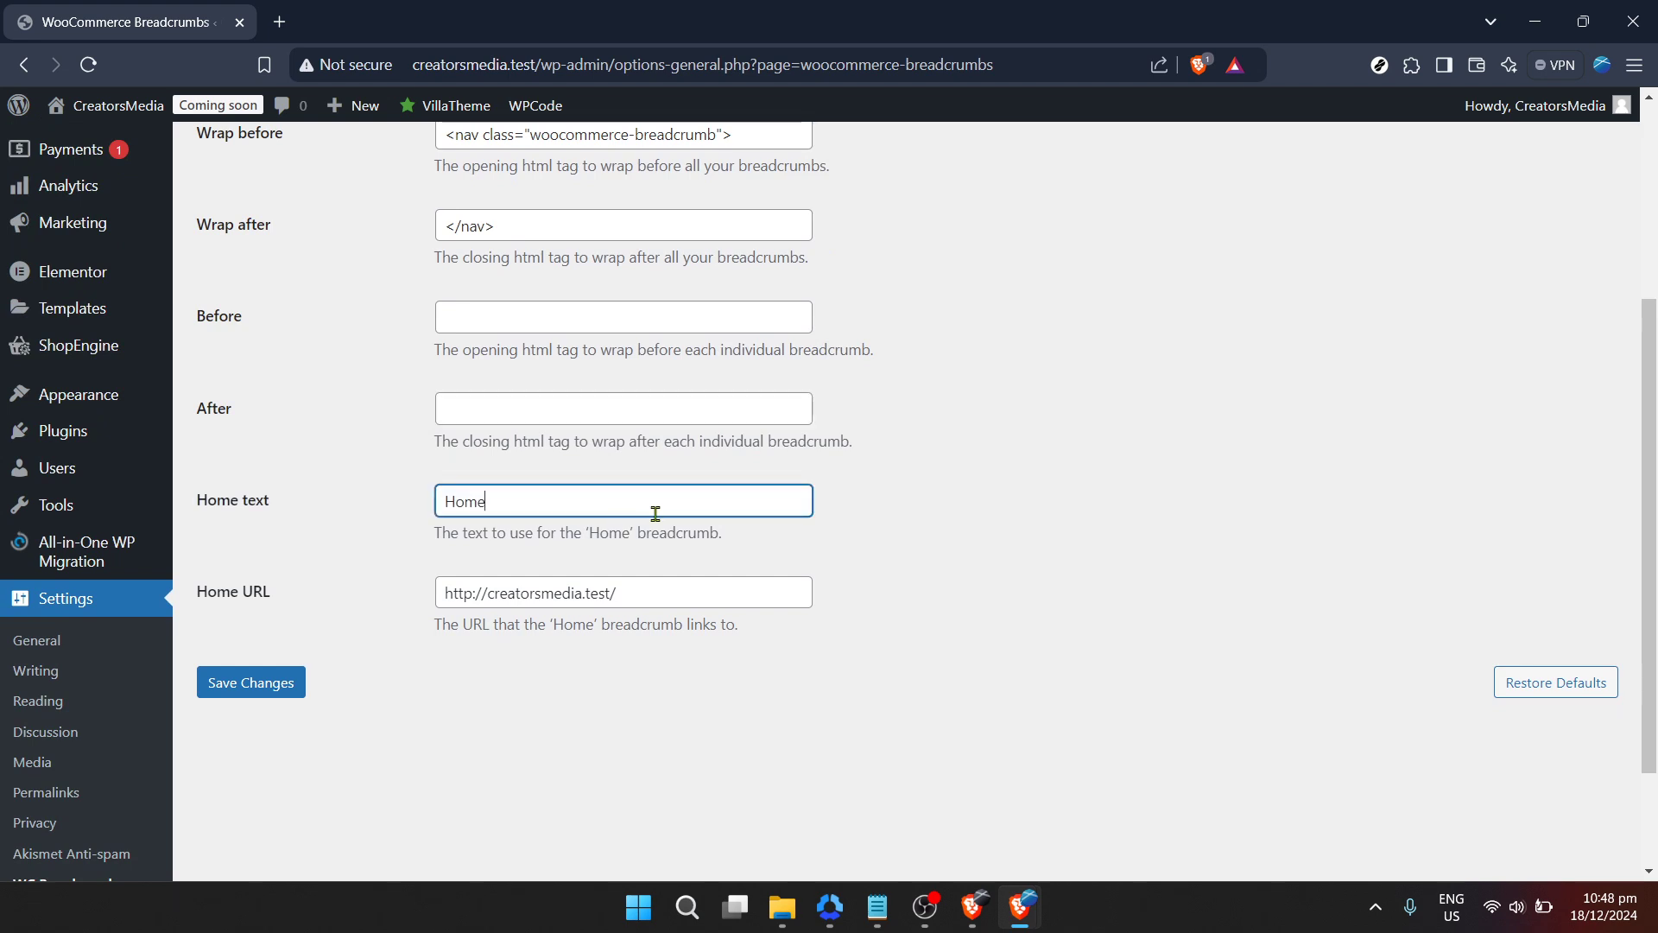
{"action": "scroll", "coordinate": [760, 542], "scroll_direction": "down", "scroll_amount": 1}
{"action": "scroll", "coordinate": [761, 542], "scroll_direction": "down", "scroll_amount": 1}
{"action": "left_click", "coordinate": [675, 485]}
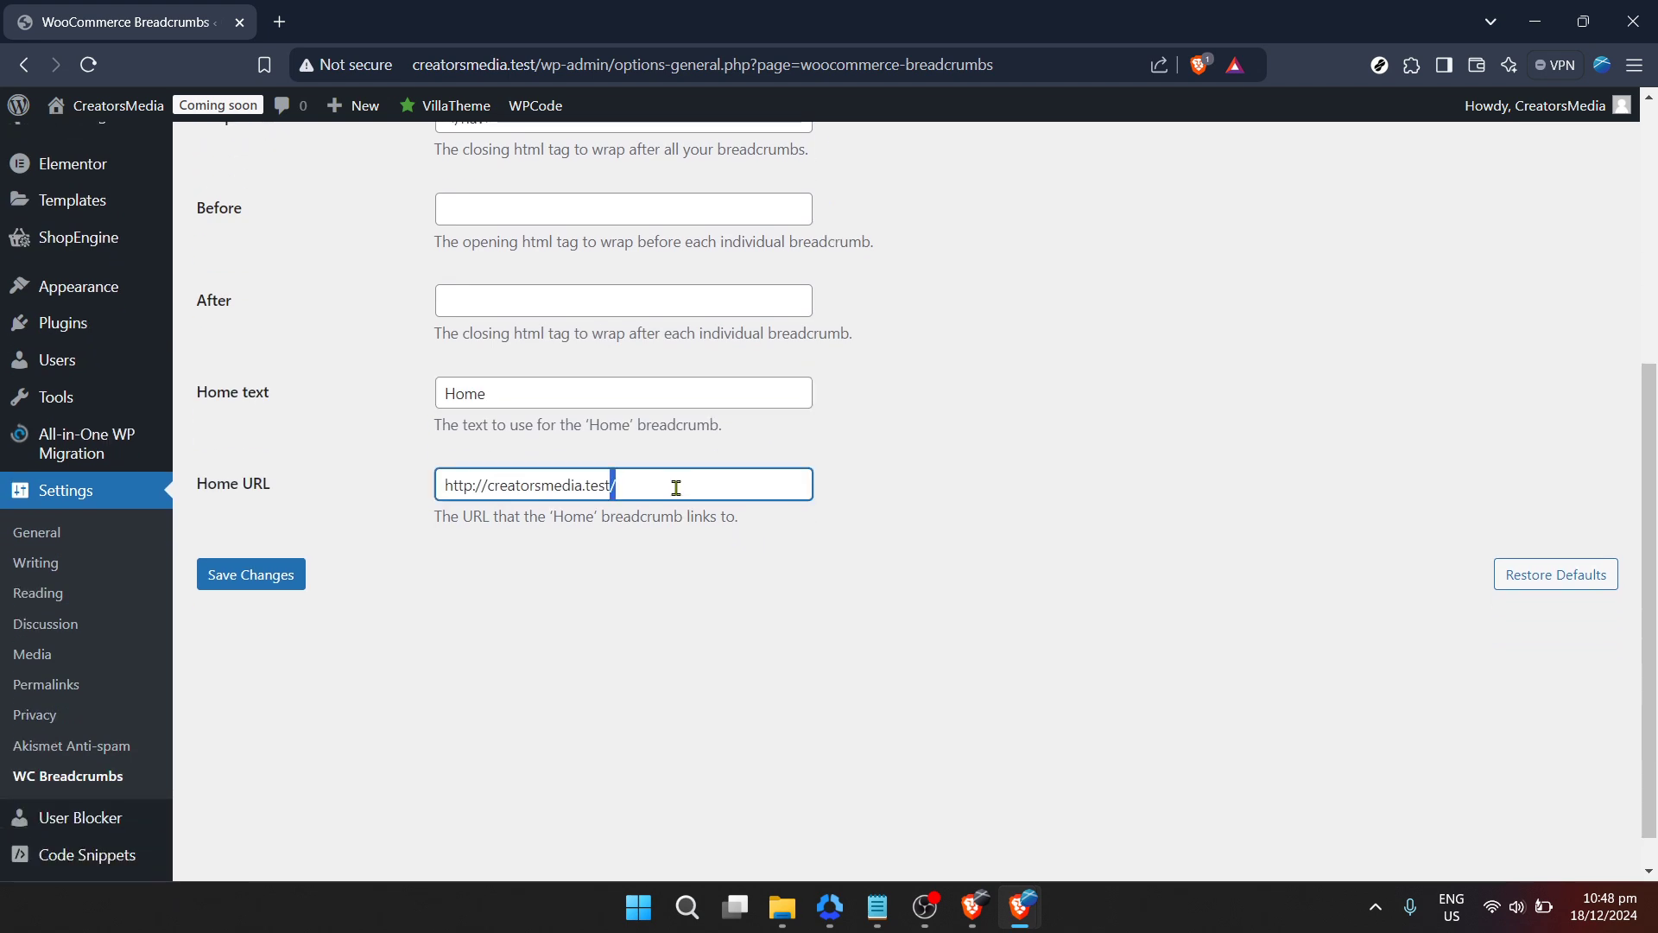
{"action": "key", "text": "ctrl+a"}
{"action": "left_click", "coordinate": [940, 494]}
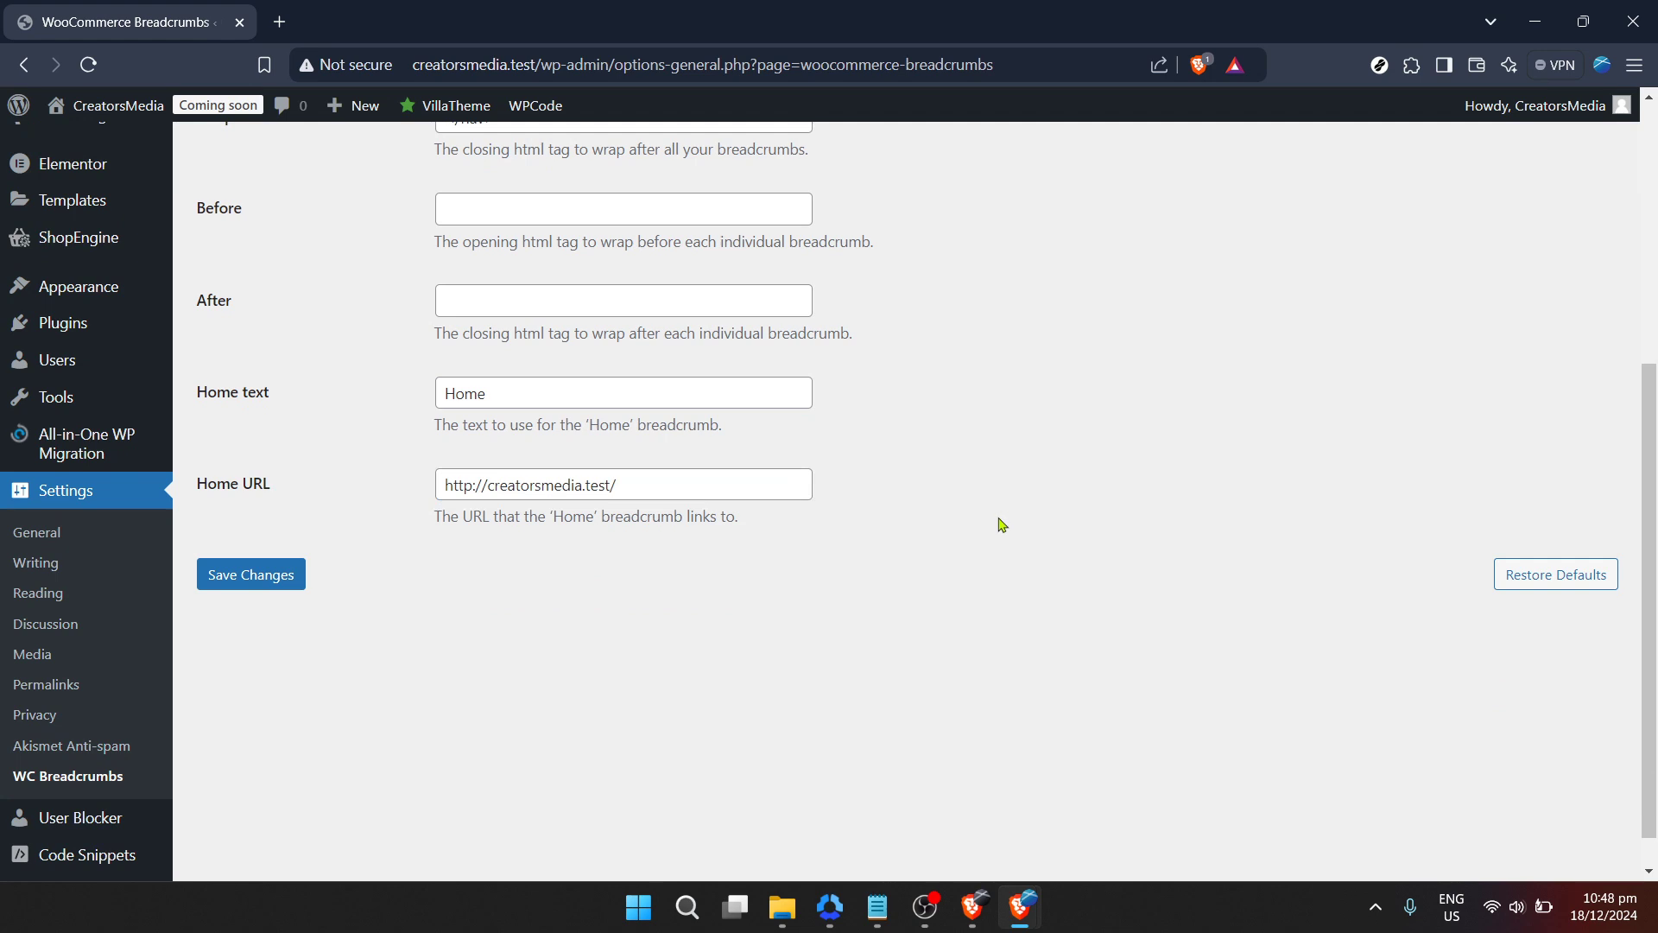
{"action": "scroll", "coordinate": [996, 540], "scroll_direction": "up", "scroll_amount": 5}
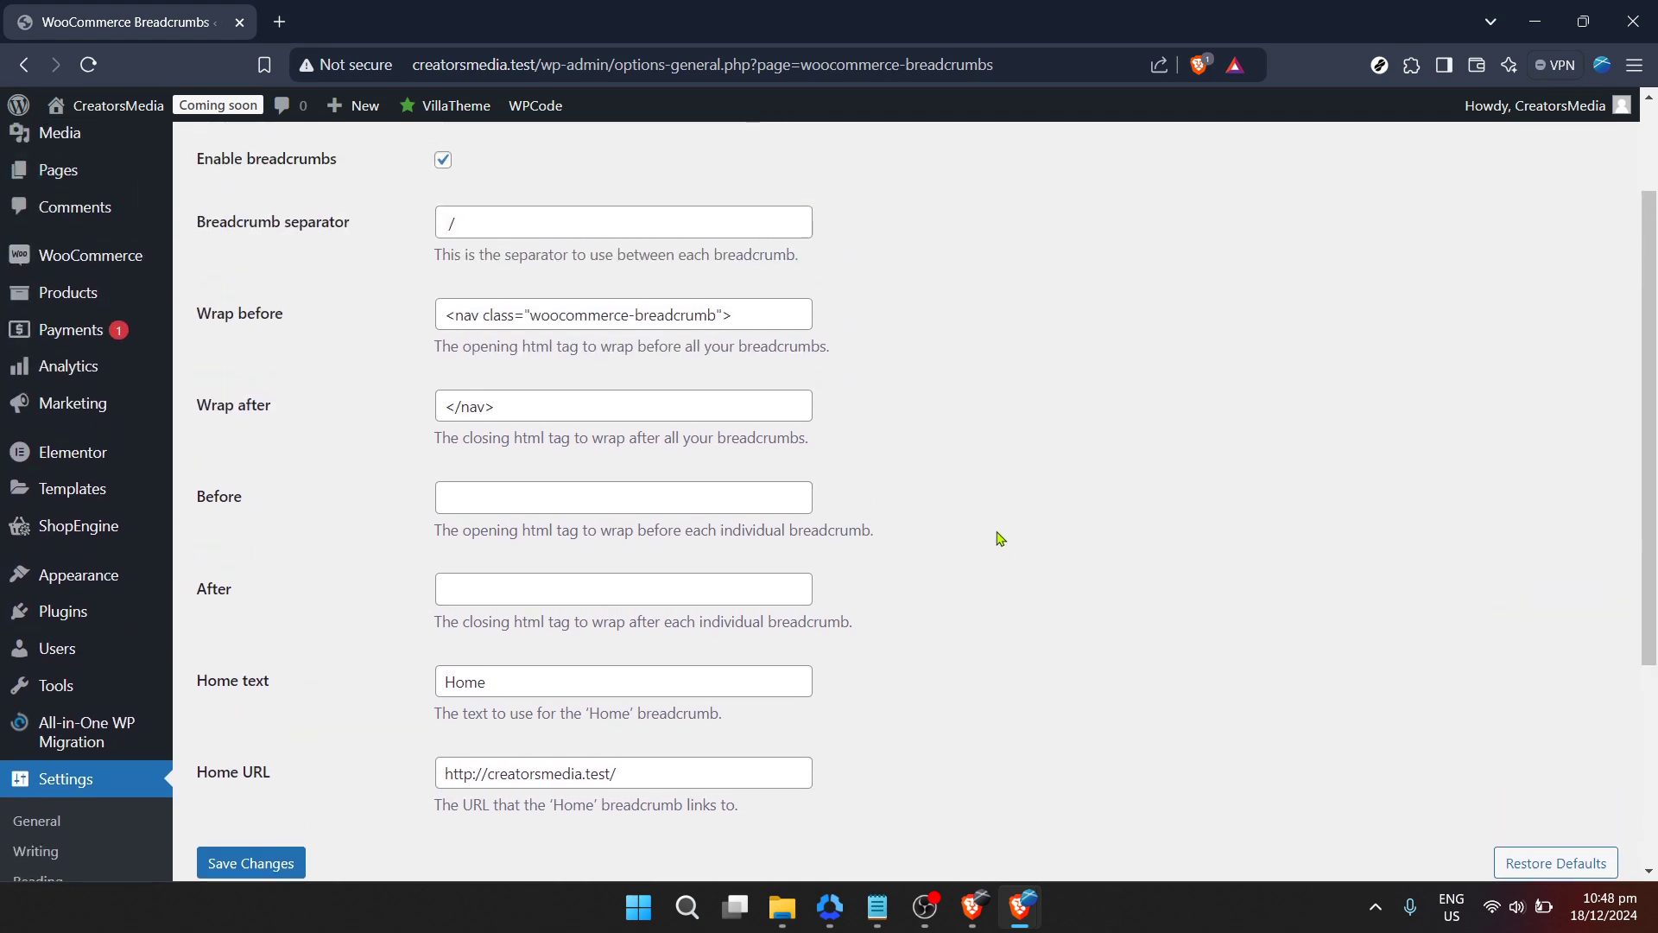